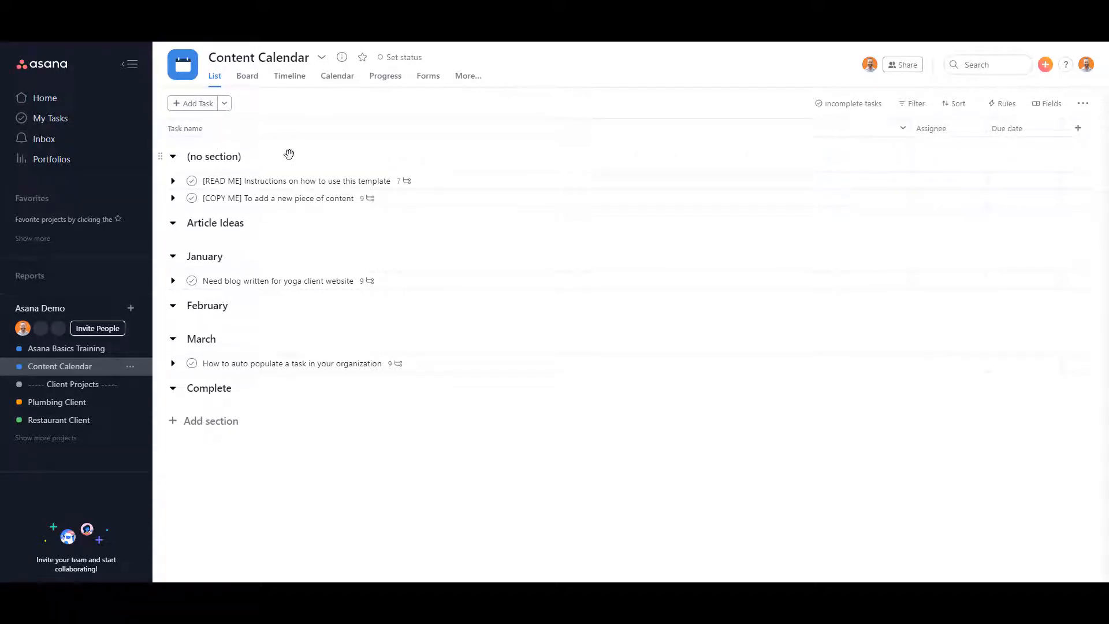
Switch the Asana workspace to the systemsrefined.com organization.
left_click(1085, 65)
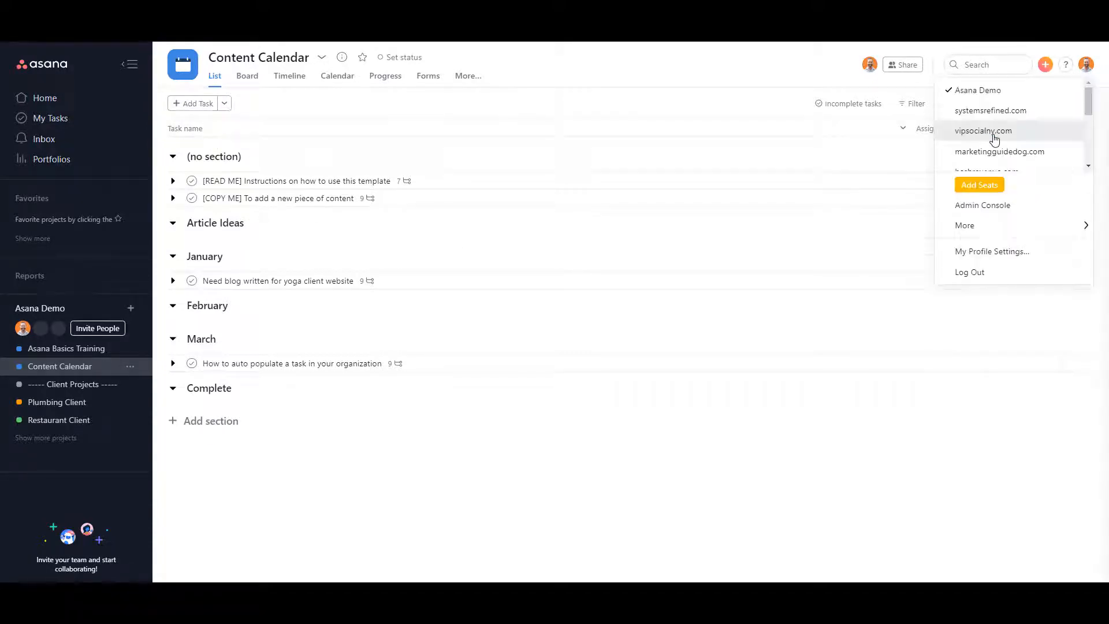
scroll(993, 136, "down", 2)
scroll(988, 124, "up", 2)
left_click(984, 110)
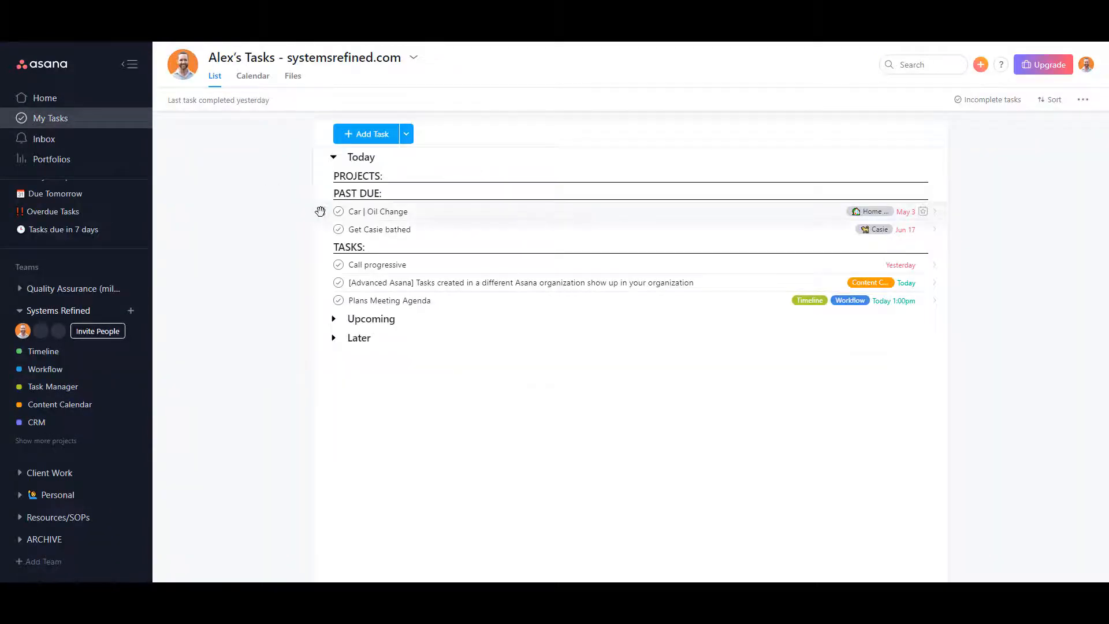
Go to the Zapier Zaps dashboard and start creating a new Zap.
left_click(1086, 67)
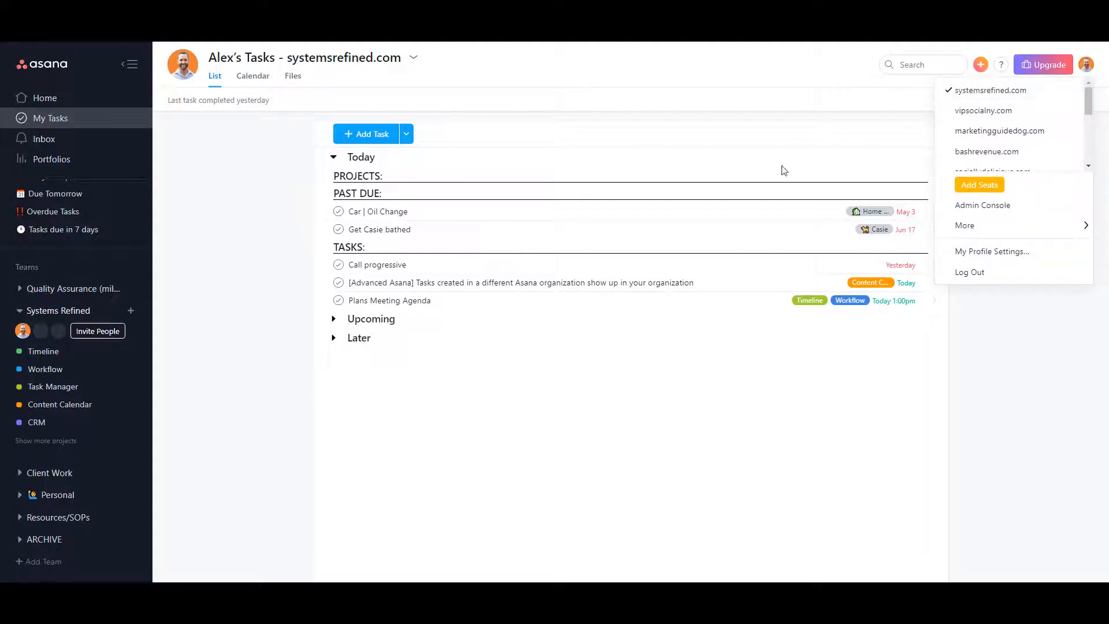
left_click(240, 260)
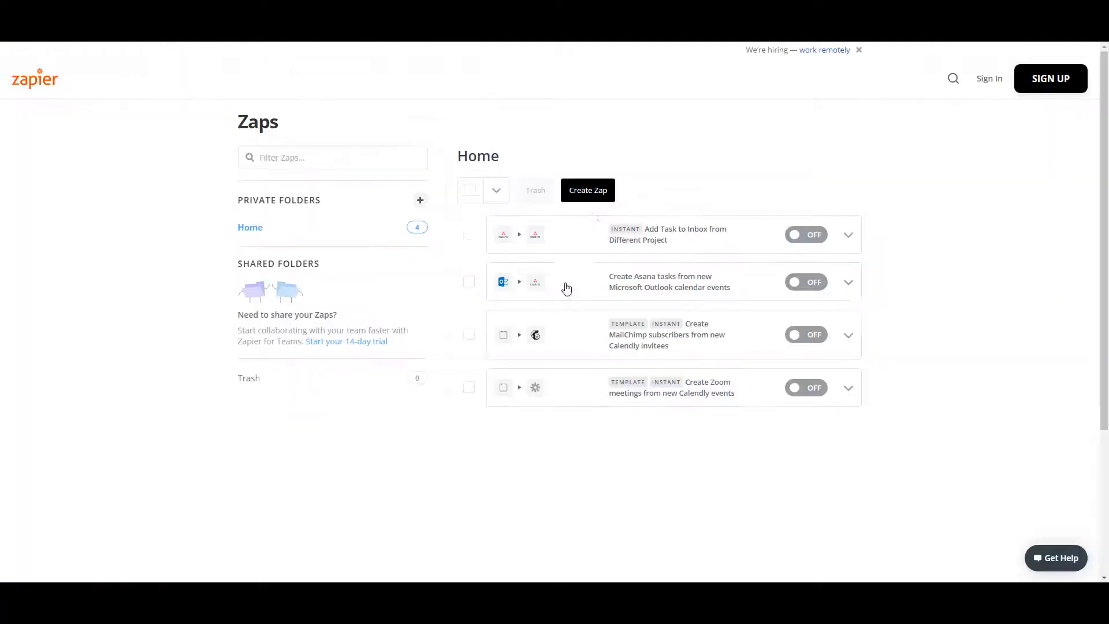
left_click(581, 195)
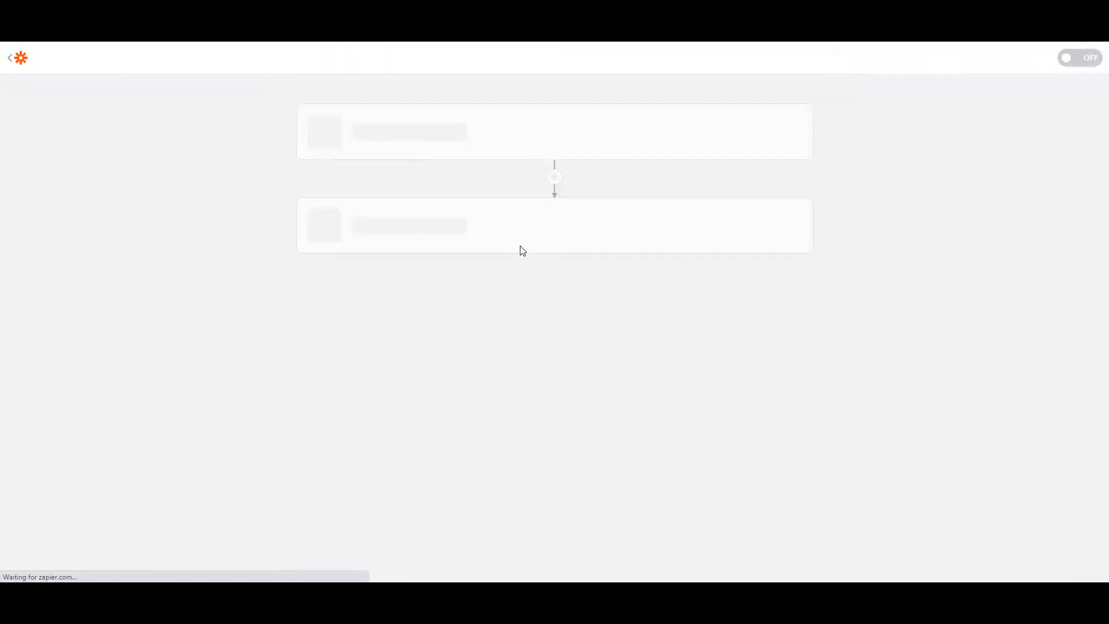
Name the Zap "New task in project".
left_click(89, 81)
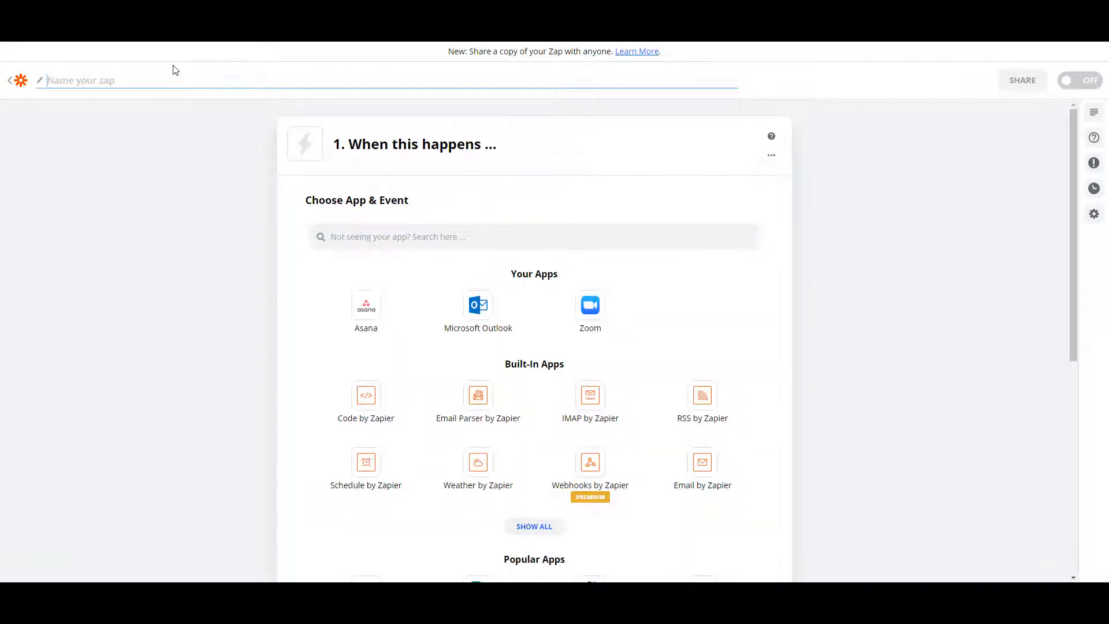
type("New task in project")
Set the trigger app to Asana with the New Task in Project event and continue.
left_click(368, 312)
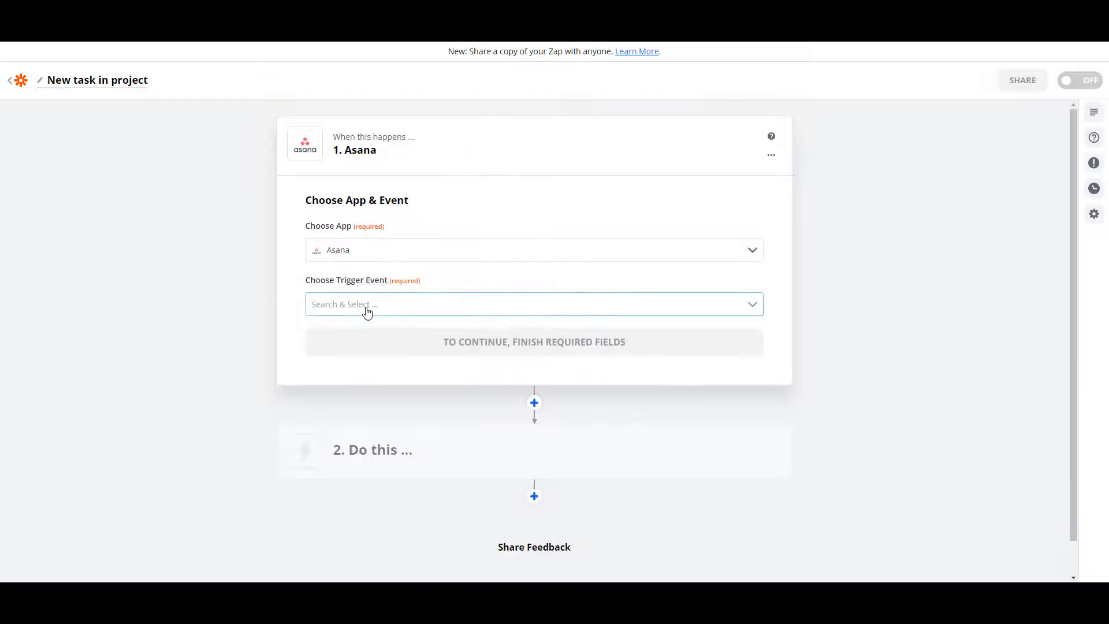
left_click(479, 304)
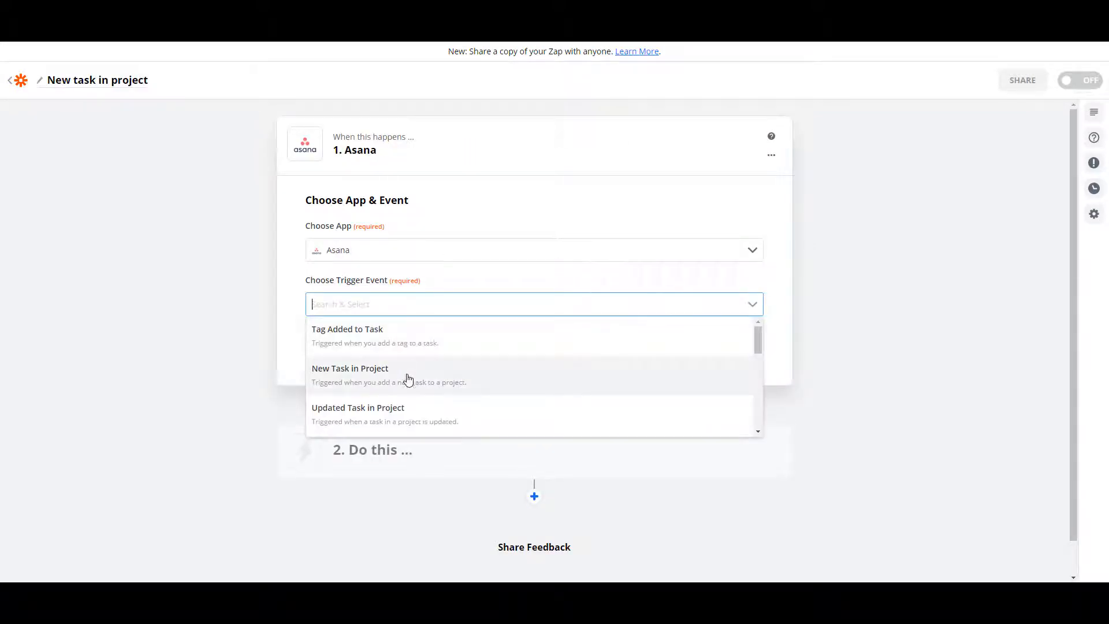
left_click(348, 374)
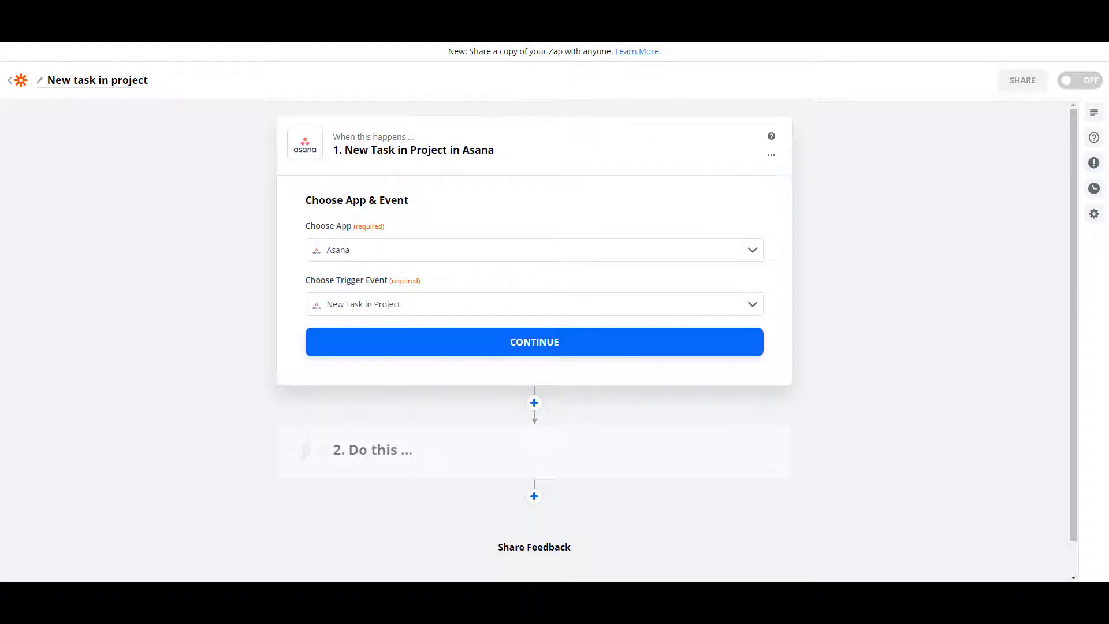
left_click(536, 347)
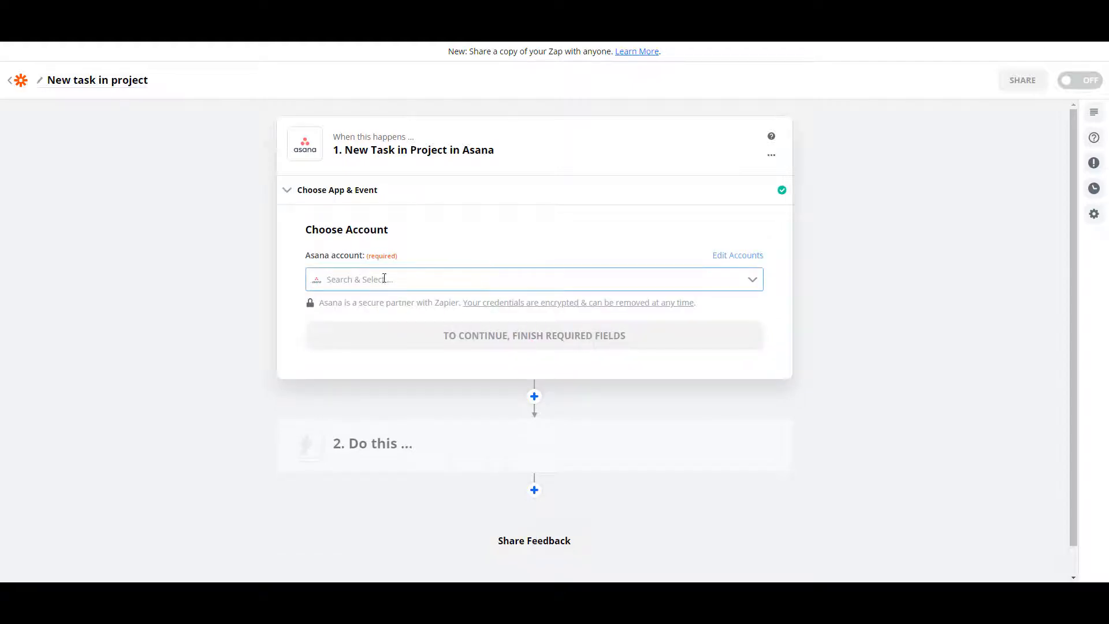
Connect the trigger to the first listed Asana account and continue.
left_click(751, 280)
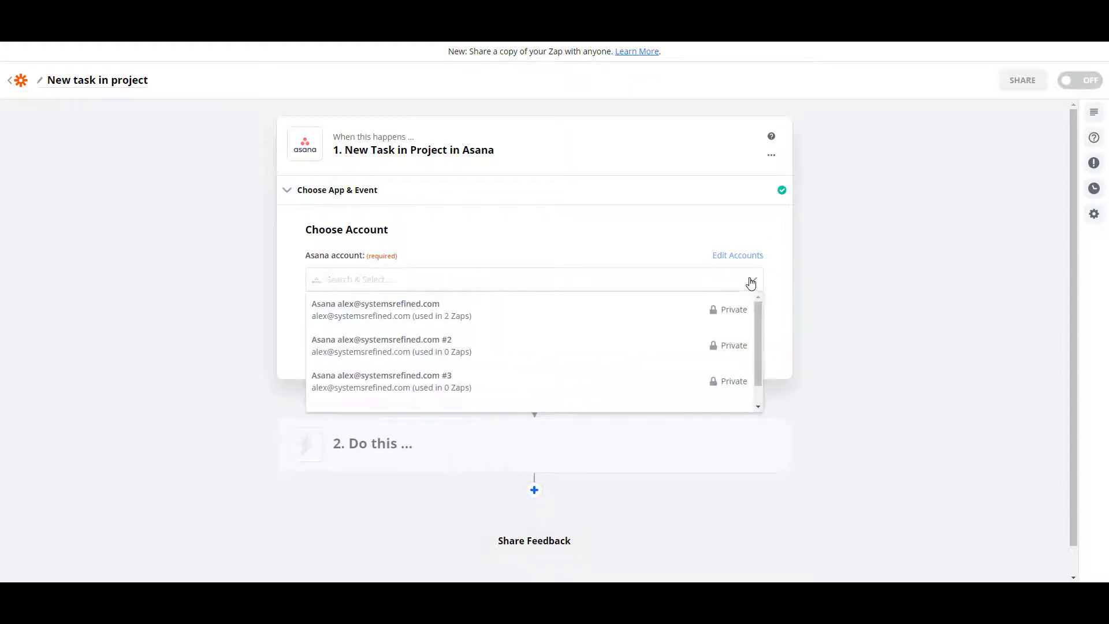
left_click(408, 312)
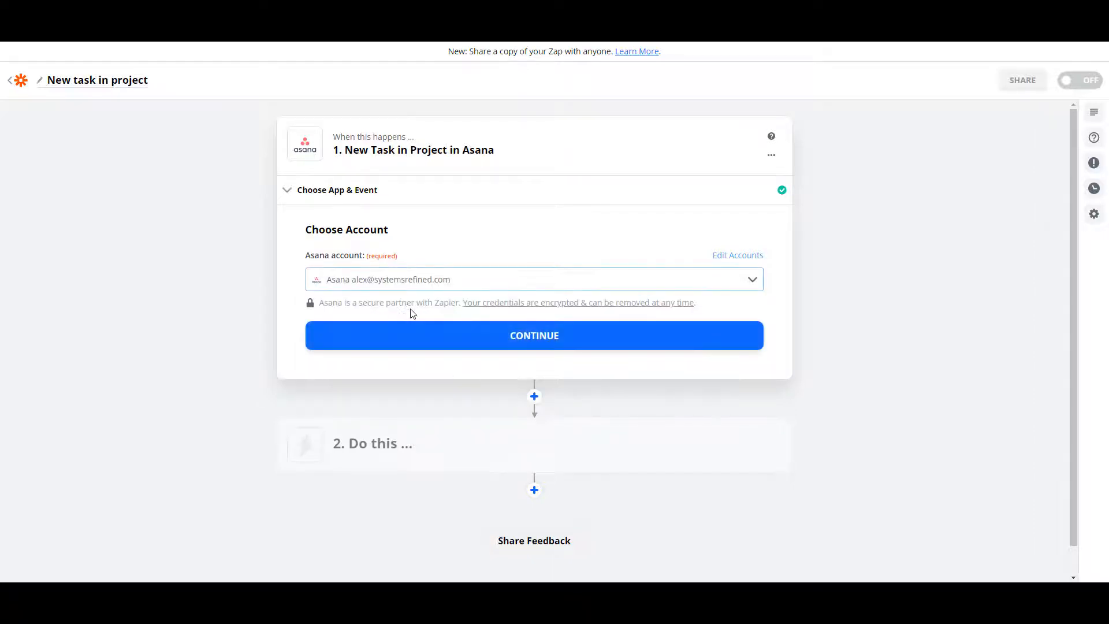
left_click(513, 304)
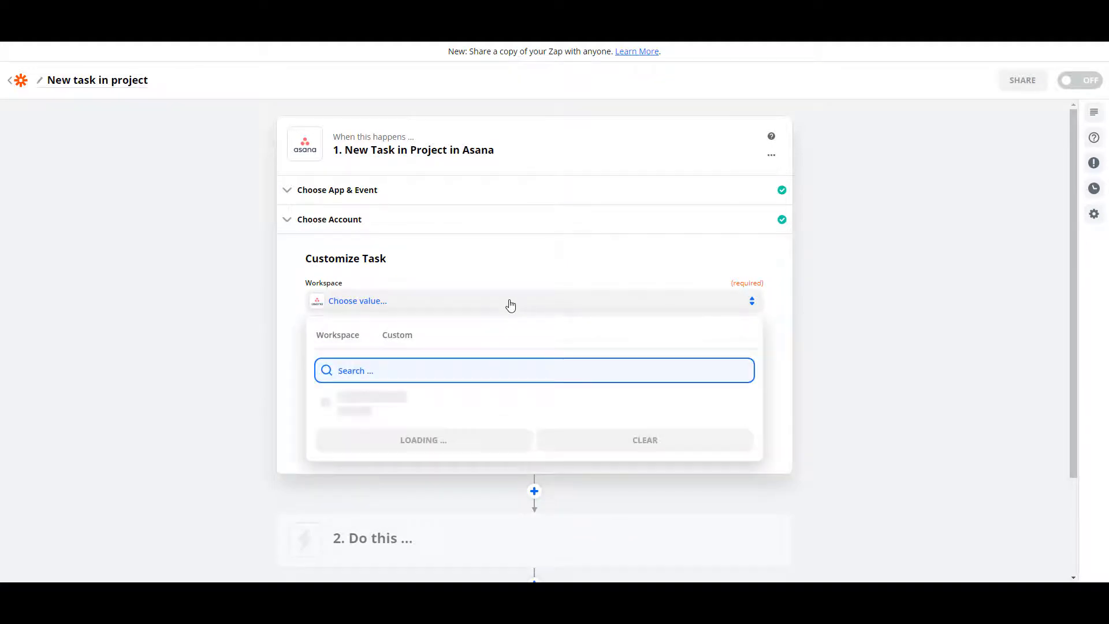
Set the trigger workspace to Asana Demo and the project to Content Calendar, then continue.
left_click(442, 407)
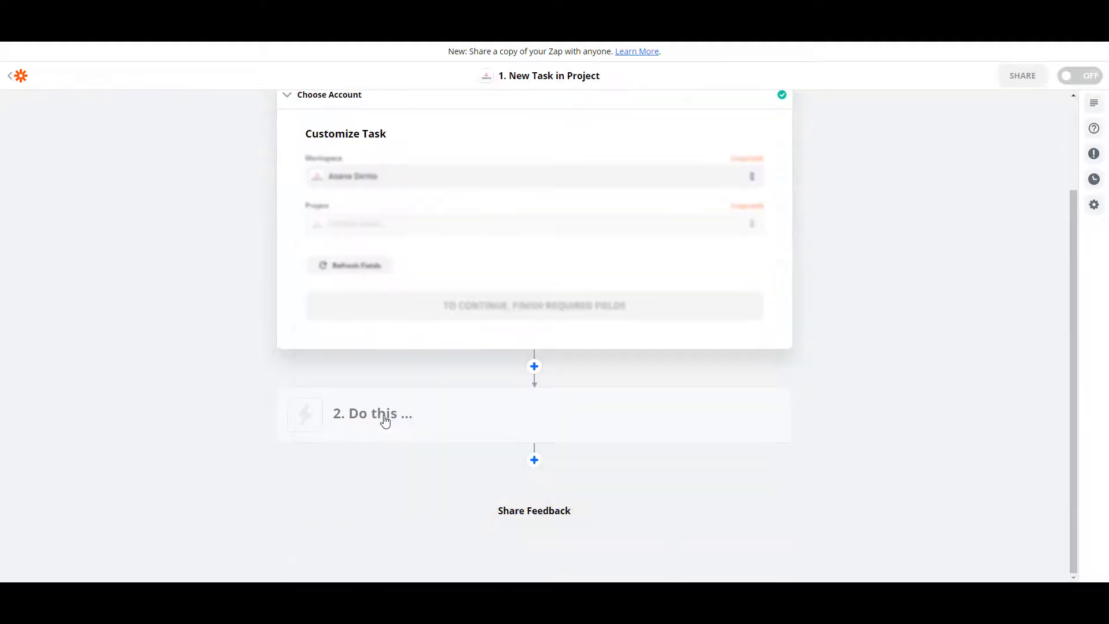
left_click(496, 227)
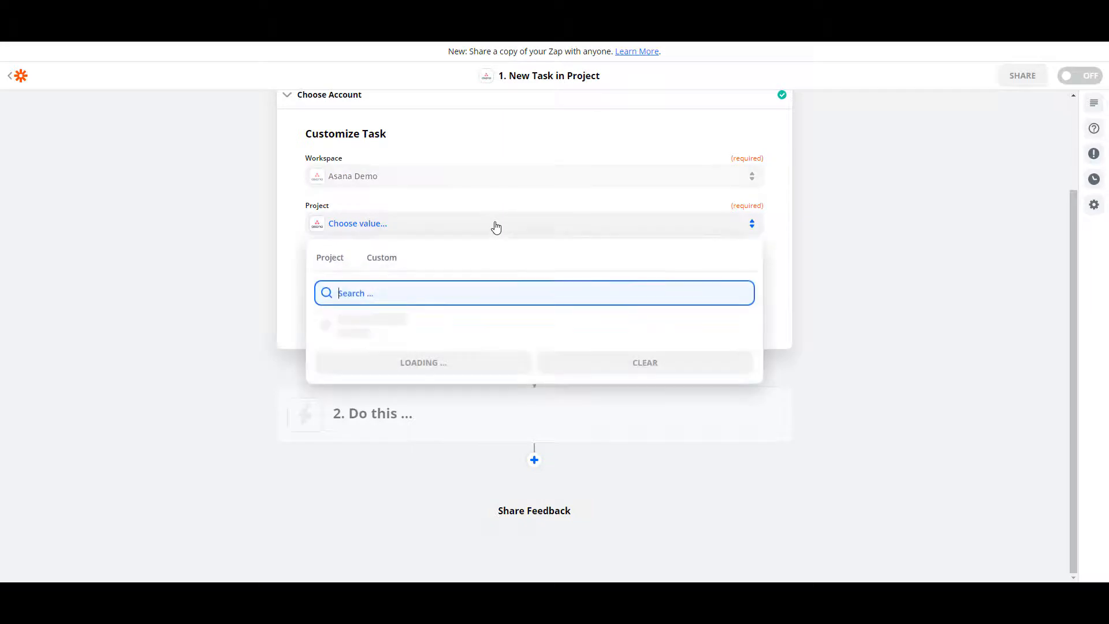
left_click(411, 354)
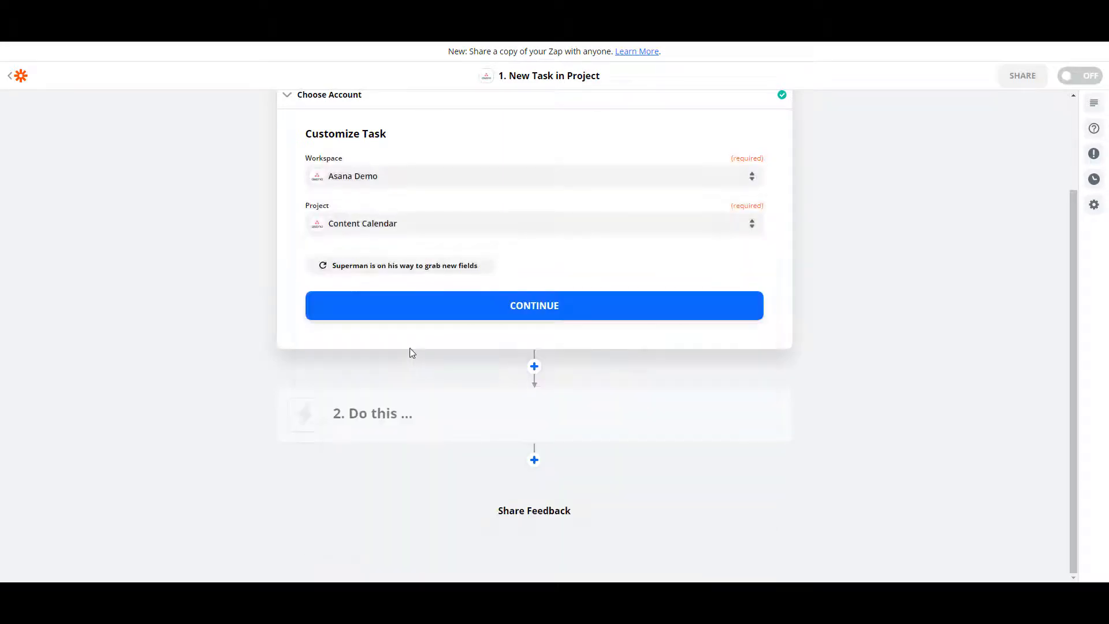
left_click(469, 312)
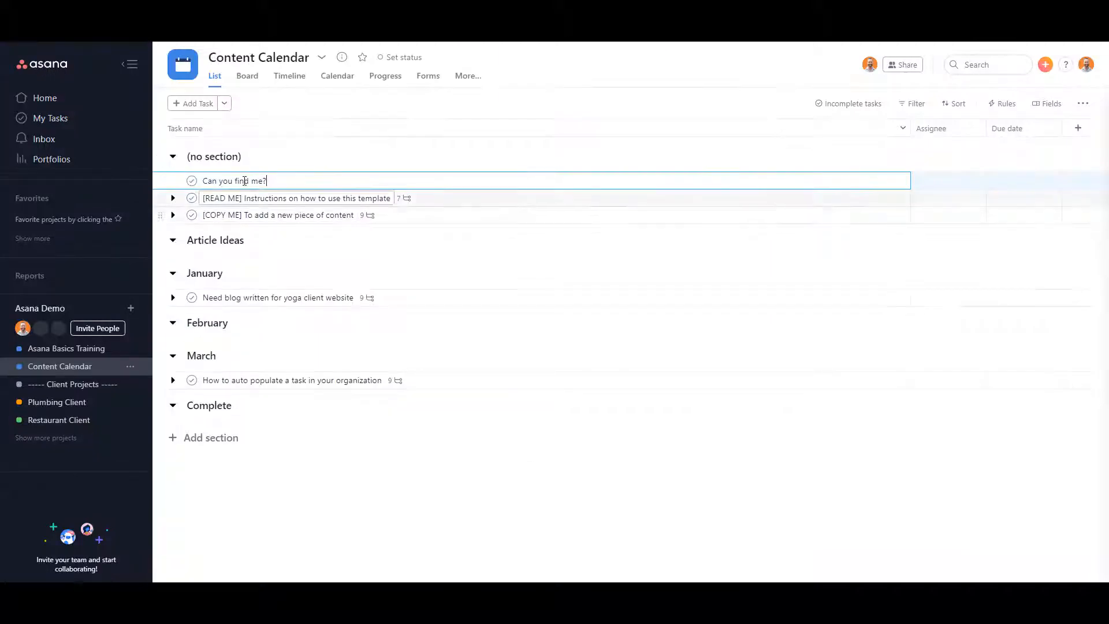
In Asana, add a test task named "Can you find me?" to the Content Calendar project.
type("?")
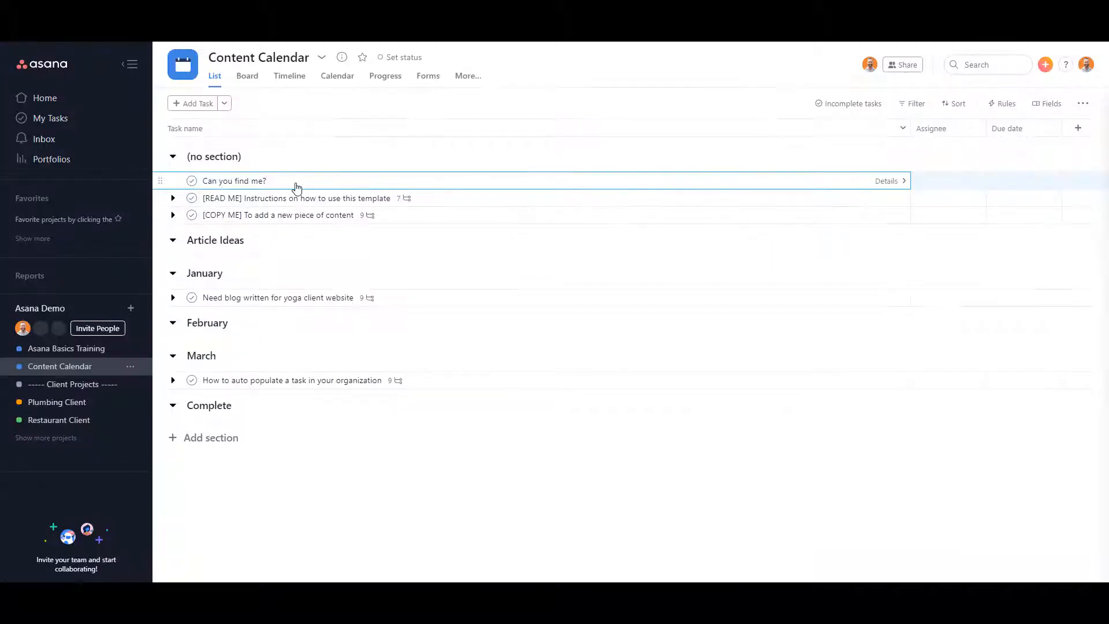
left_click(255, 183)
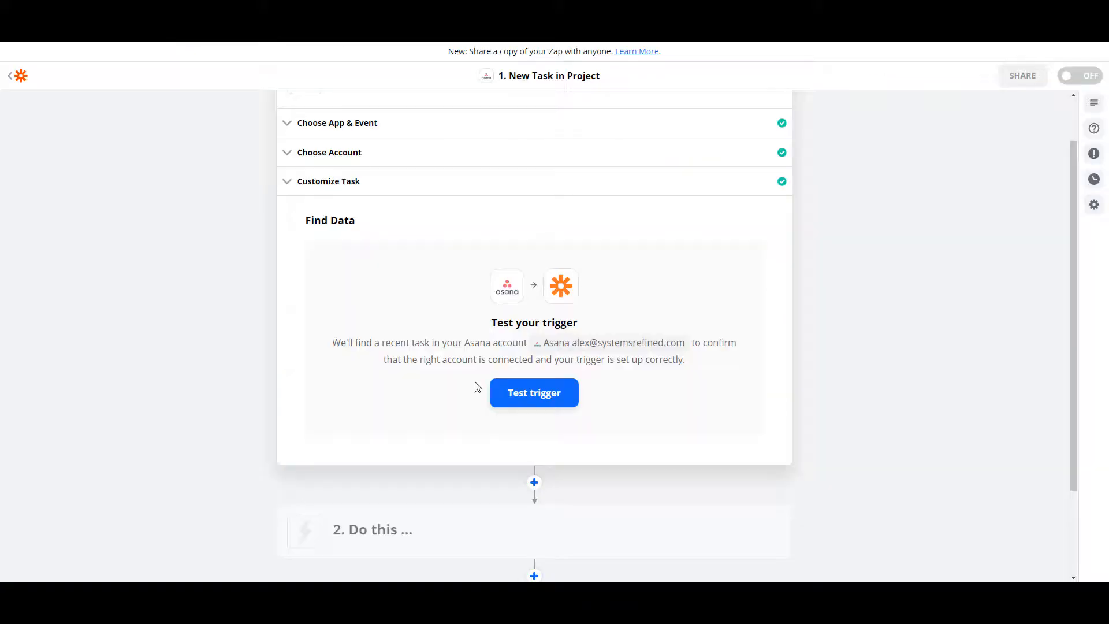
Test the trigger, check the found task's name in the returned data, and continue.
left_click(534, 396)
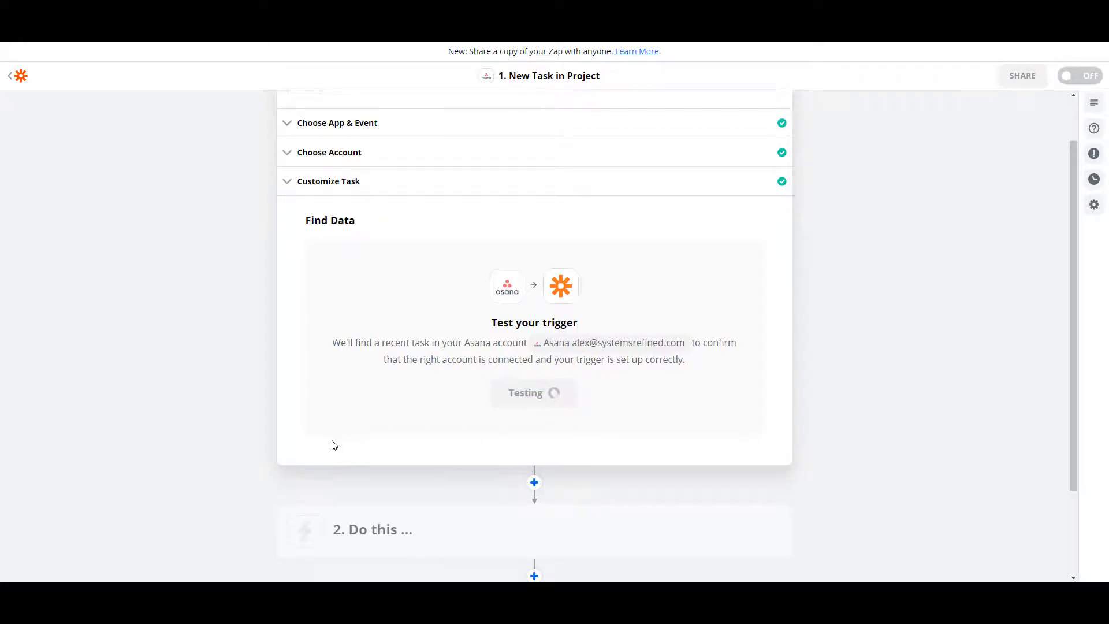
scroll(433, 388, "down", 10)
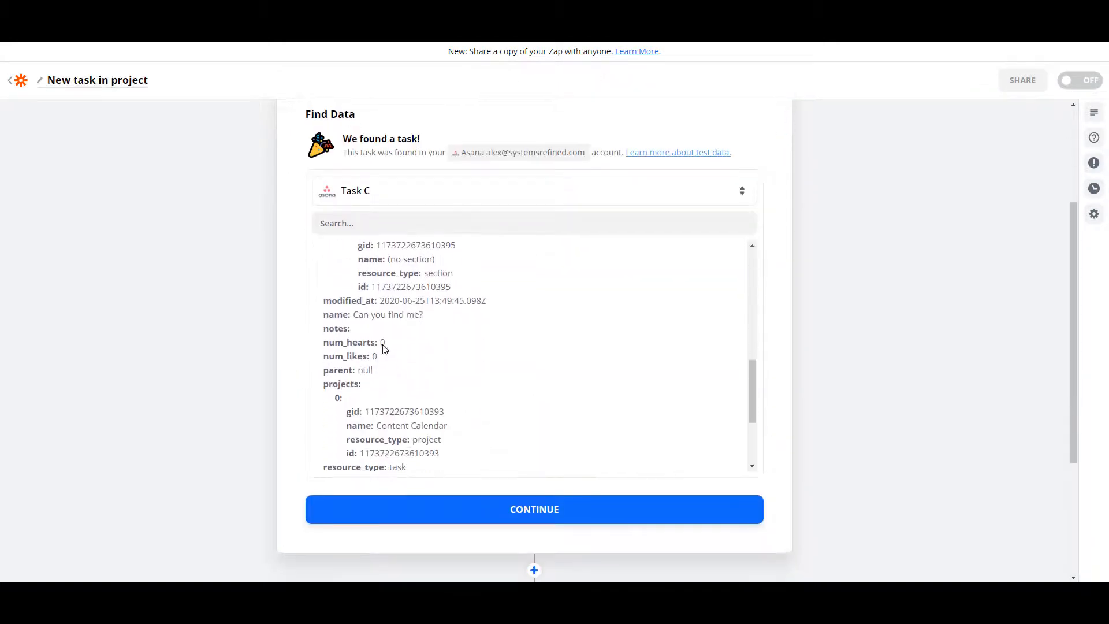
left_click_drag(353, 314, 425, 316)
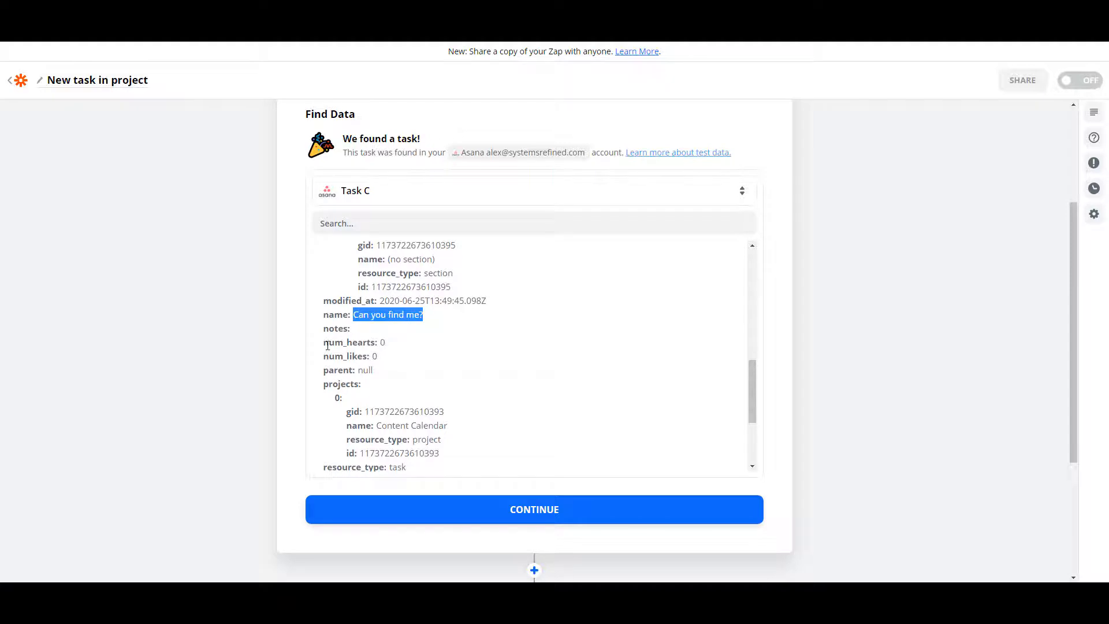
left_click(528, 510)
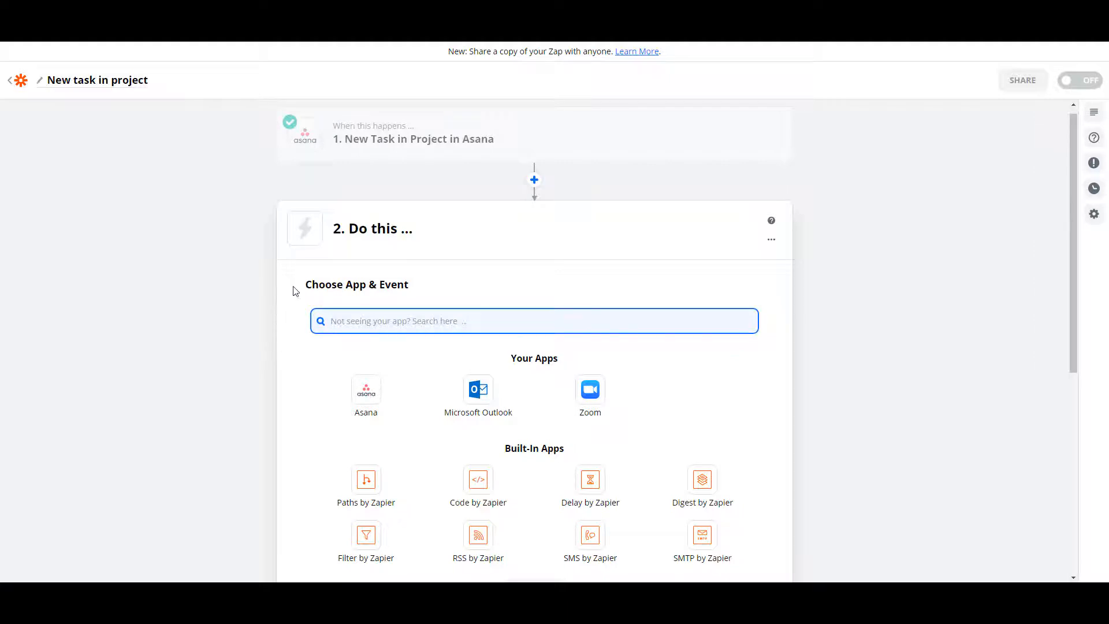
Set the action app to Asana with the Create Task event and continue.
left_click(366, 394)
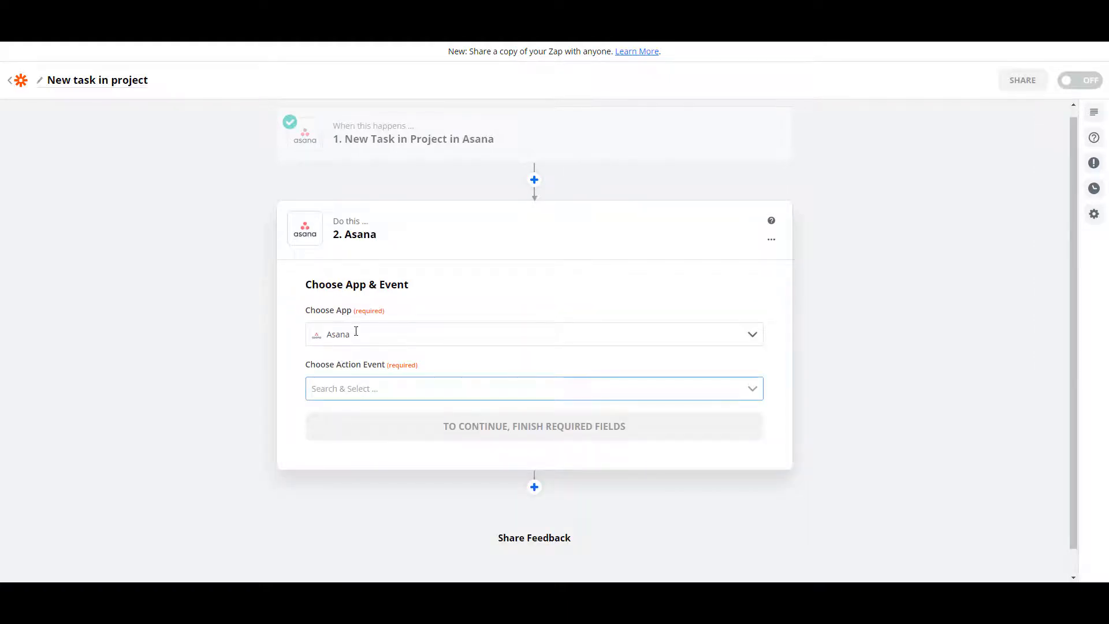
left_click(387, 386)
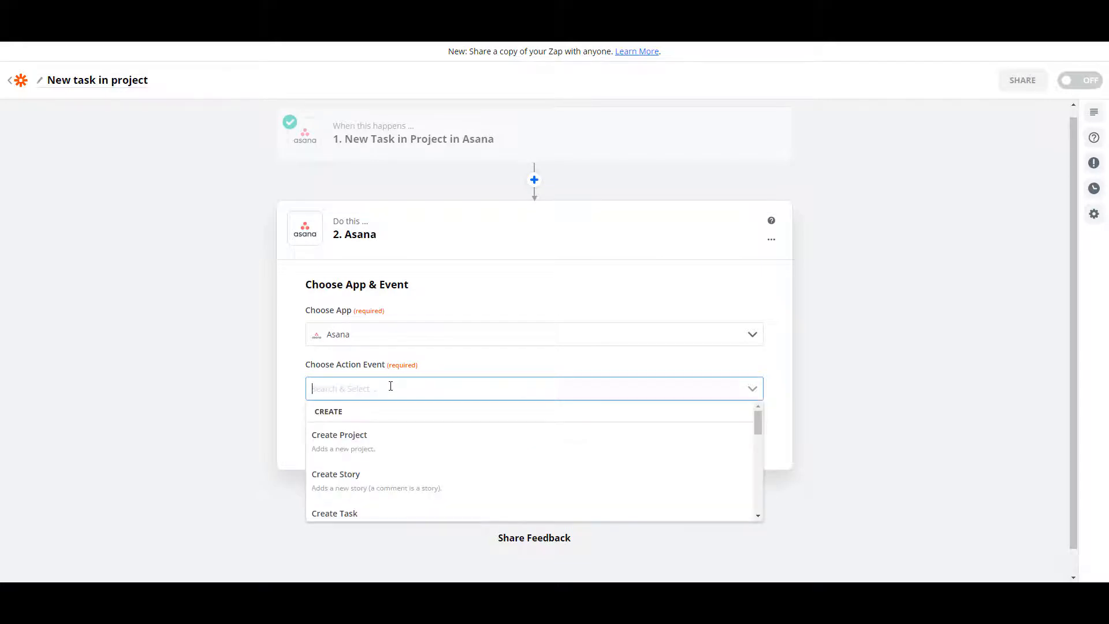
scroll(381, 445, "down", 1)
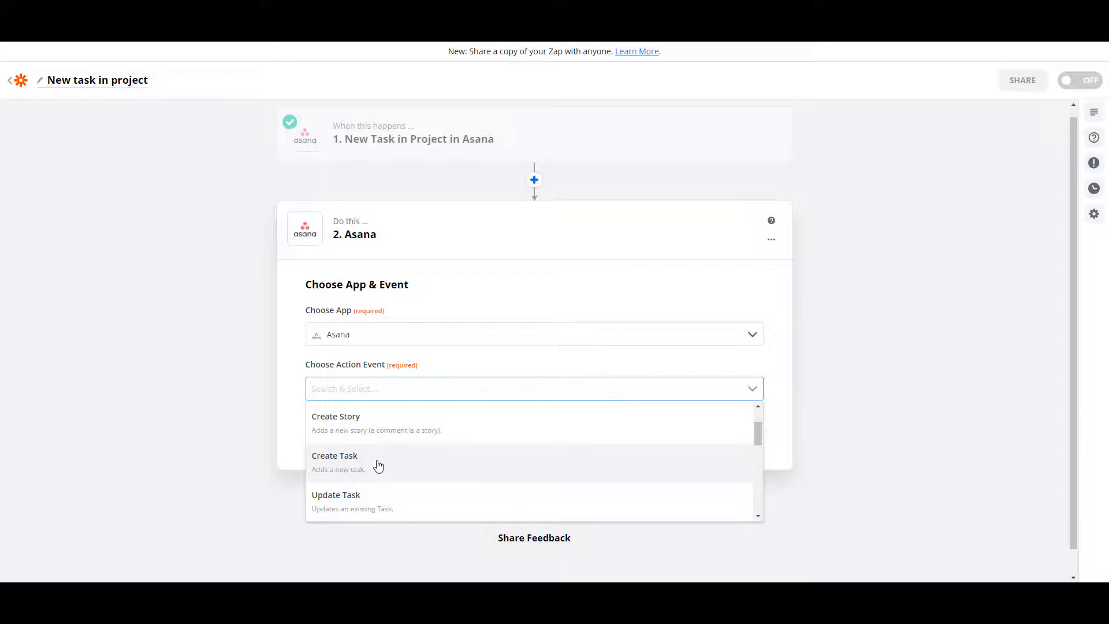
left_click(378, 466)
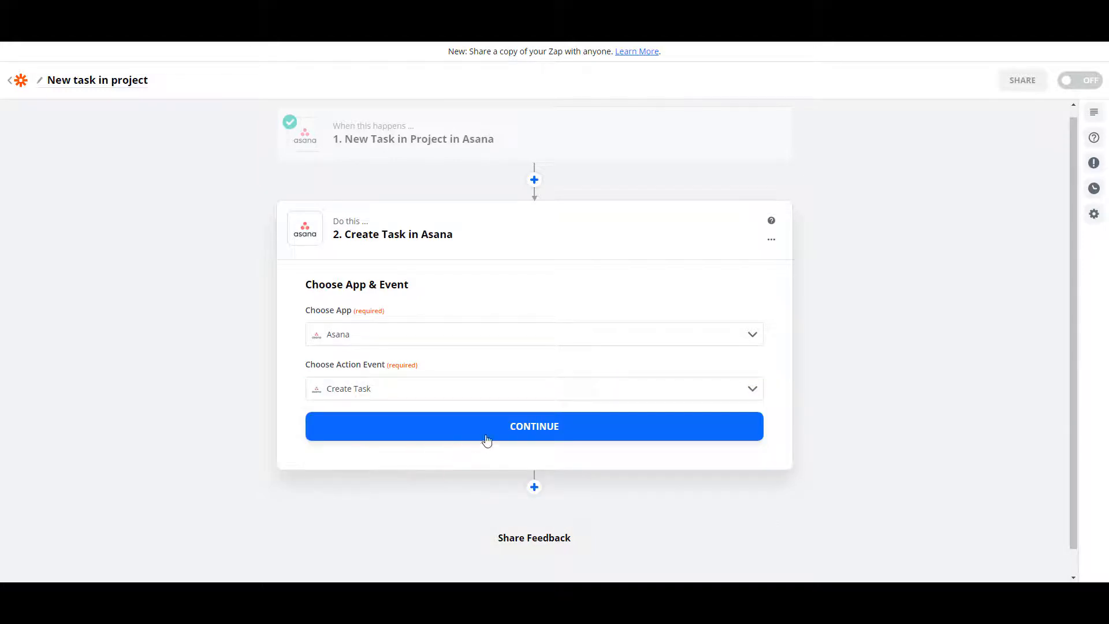
left_click(517, 429)
Connect the action to the first listed Asana account and continue.
left_click(468, 367)
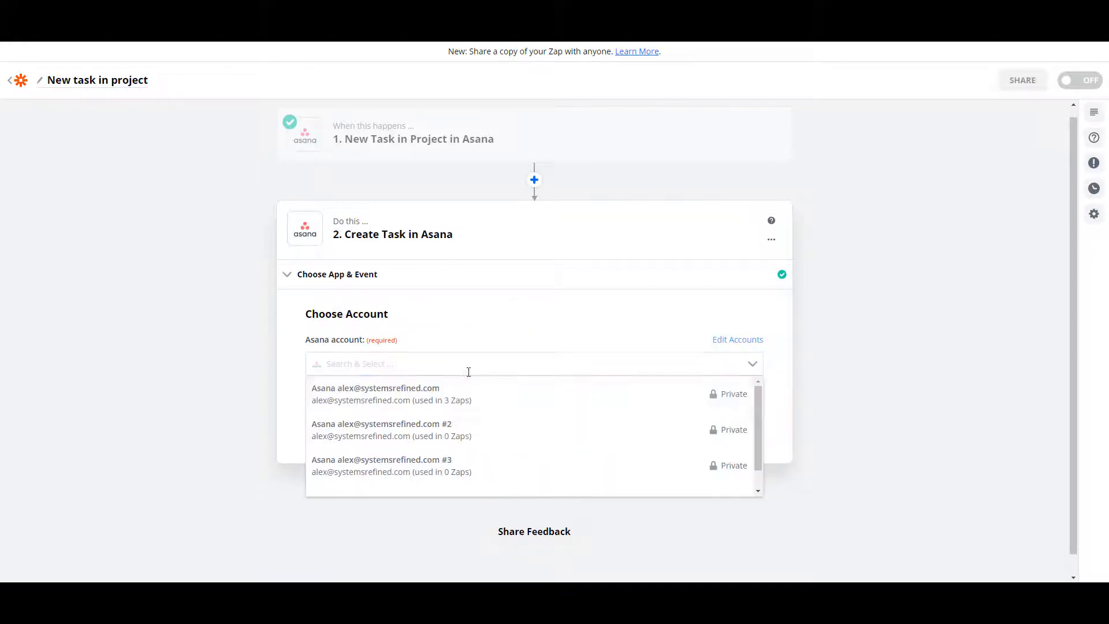
left_click(503, 393)
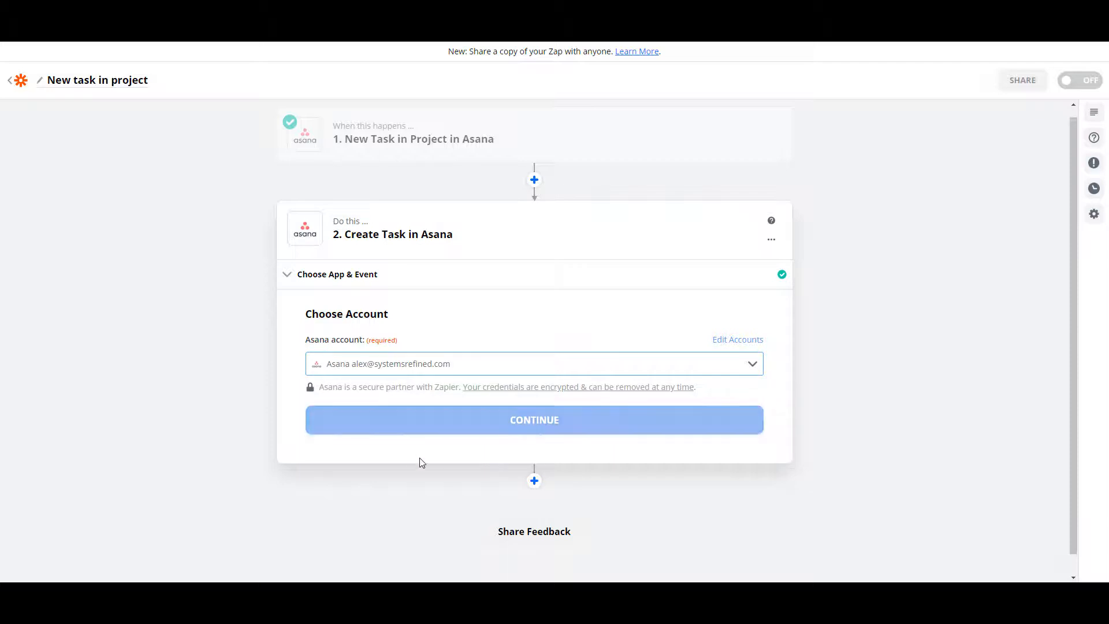
left_click(456, 422)
Set the action's workspace to systemsrefined.com and the assignee to the first listed user.
left_click(440, 395)
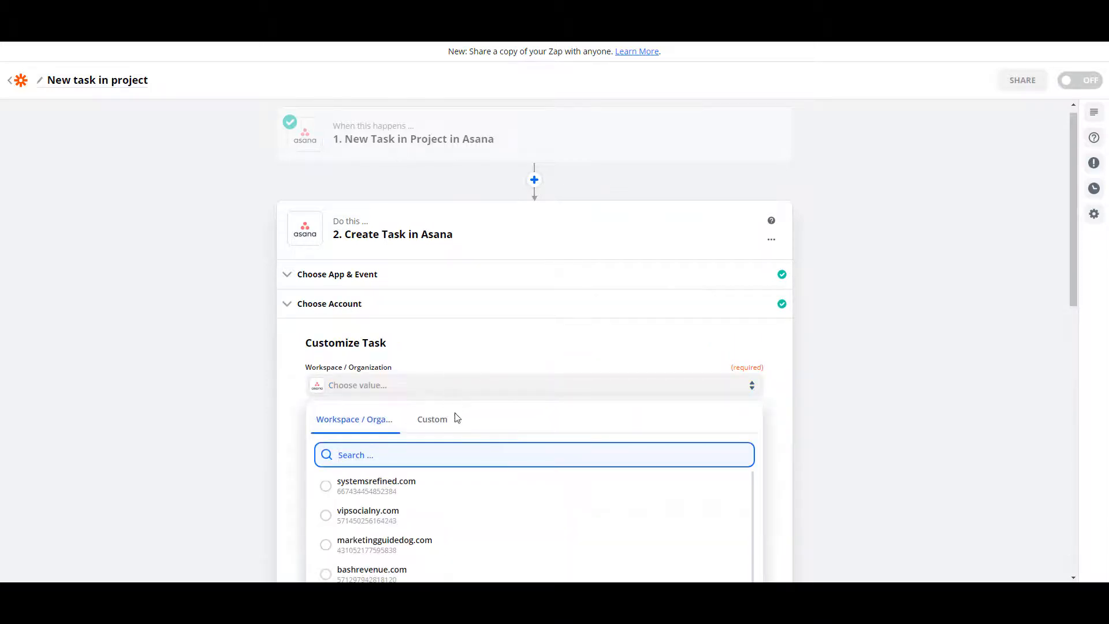
left_click(418, 487)
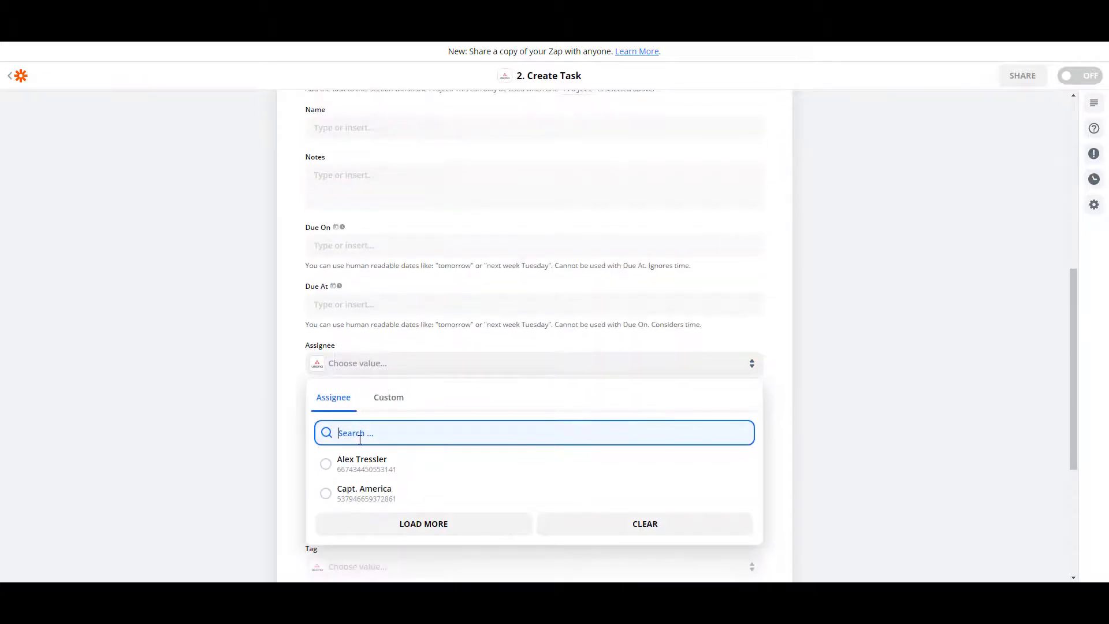
left_click(359, 471)
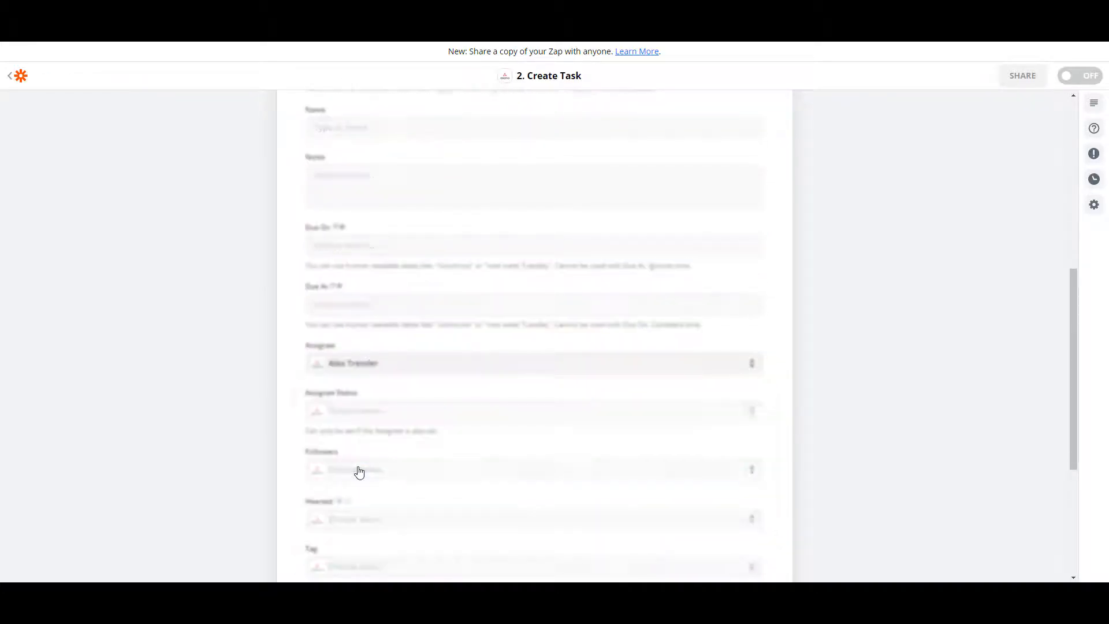
Set the task's assignee status to Inbox.
left_click(366, 416)
scroll(364, 456, "down", 2)
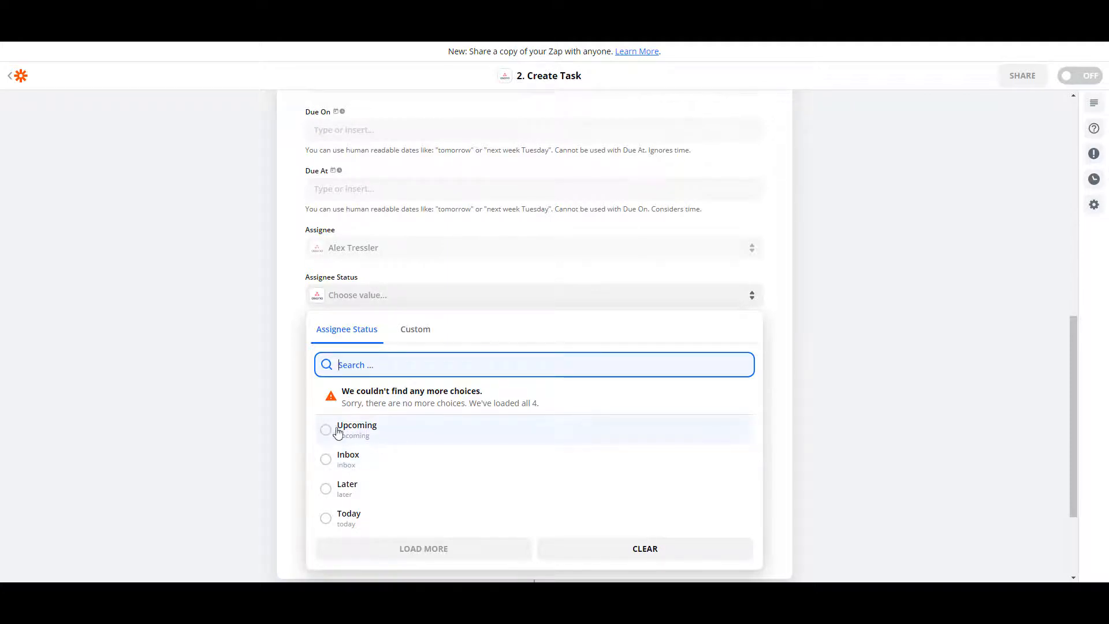
left_click(329, 468)
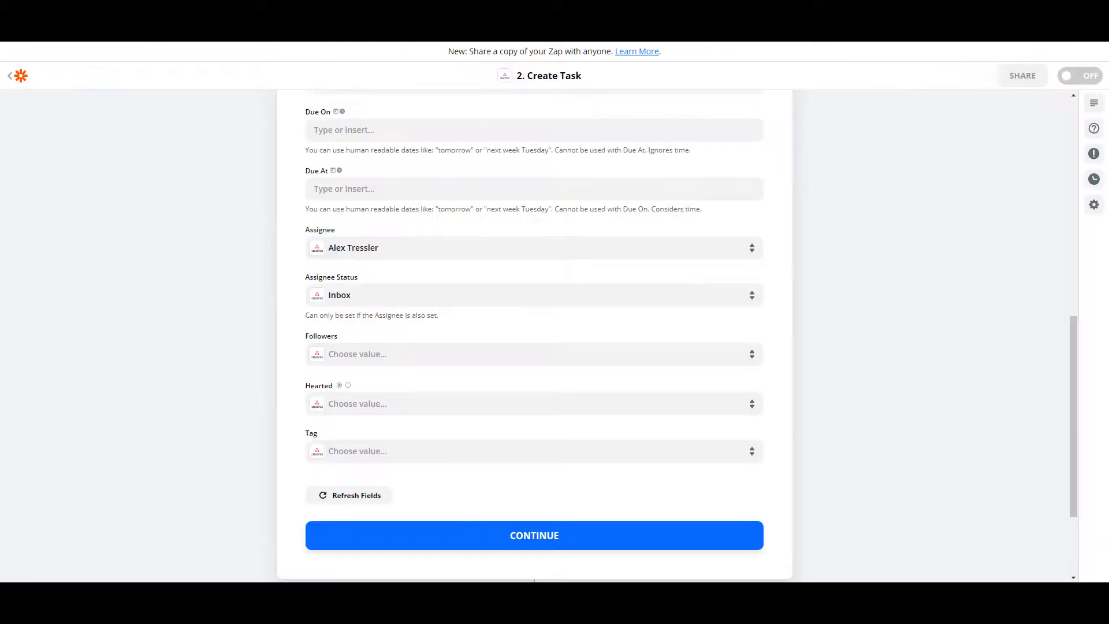
Compose the task name as 'New task in' Workspace Name 'under the project' Projects Name 'titled' Data Name in quotes.
scroll(322, 300, "up", 6)
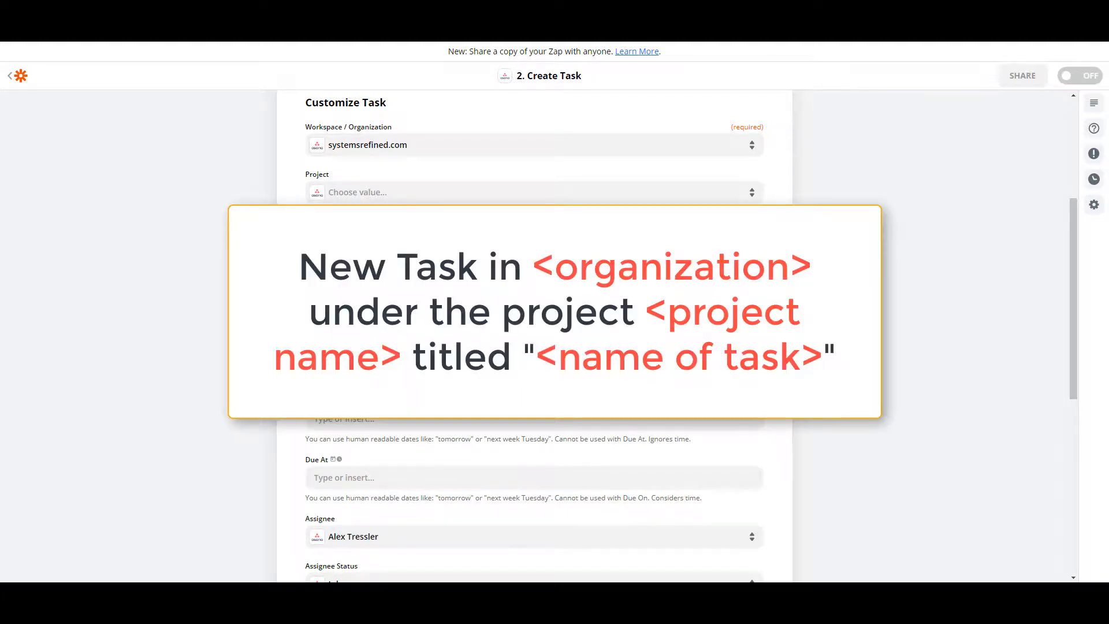
left_click(534, 287)
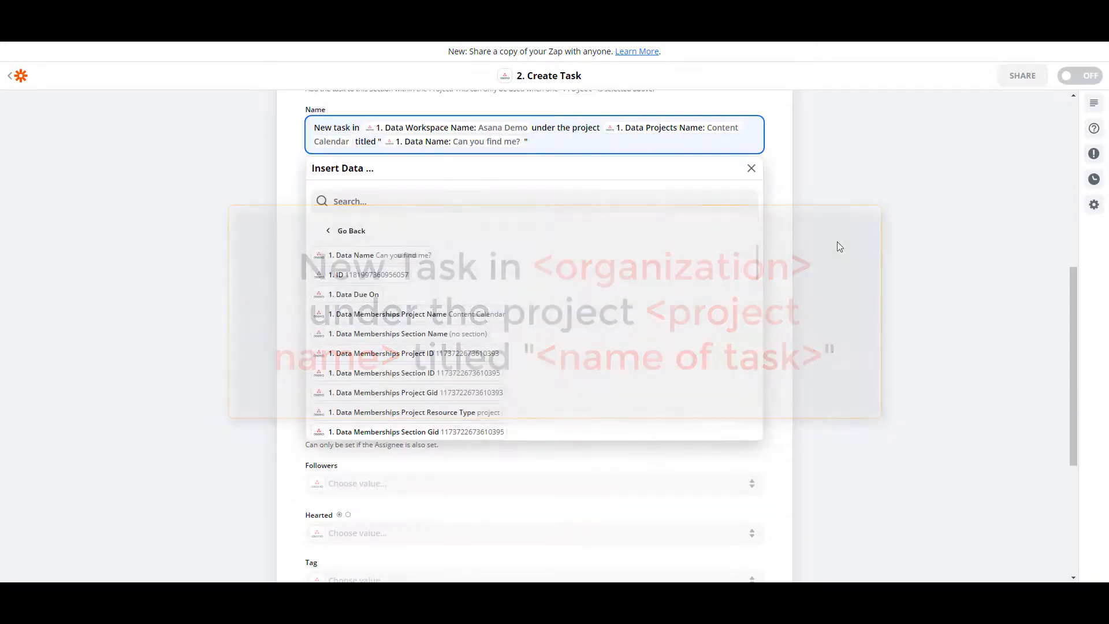
left_click(713, 235)
Continue from the task customization and send the test task to Asana.
scroll(276, 325, "up", 2)
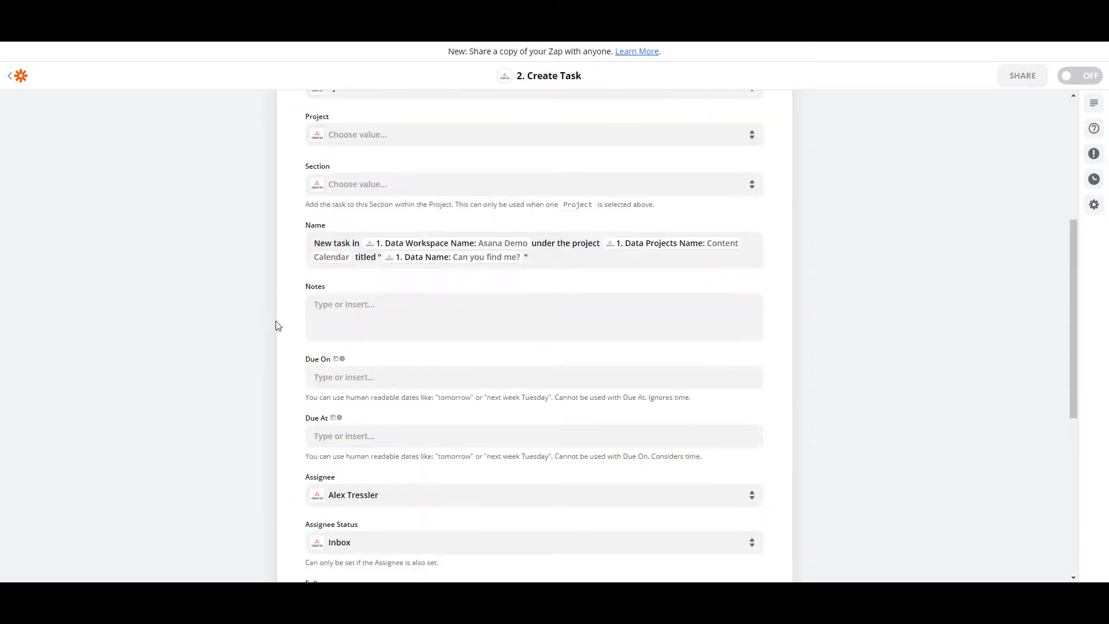
scroll(276, 325, "down", 6)
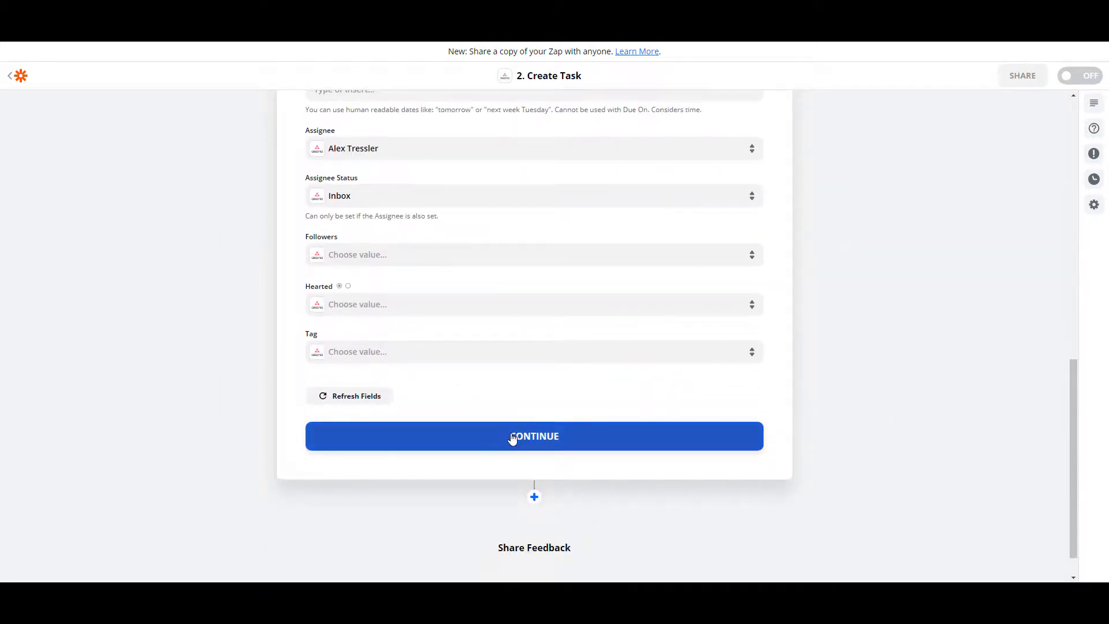
left_click(512, 437)
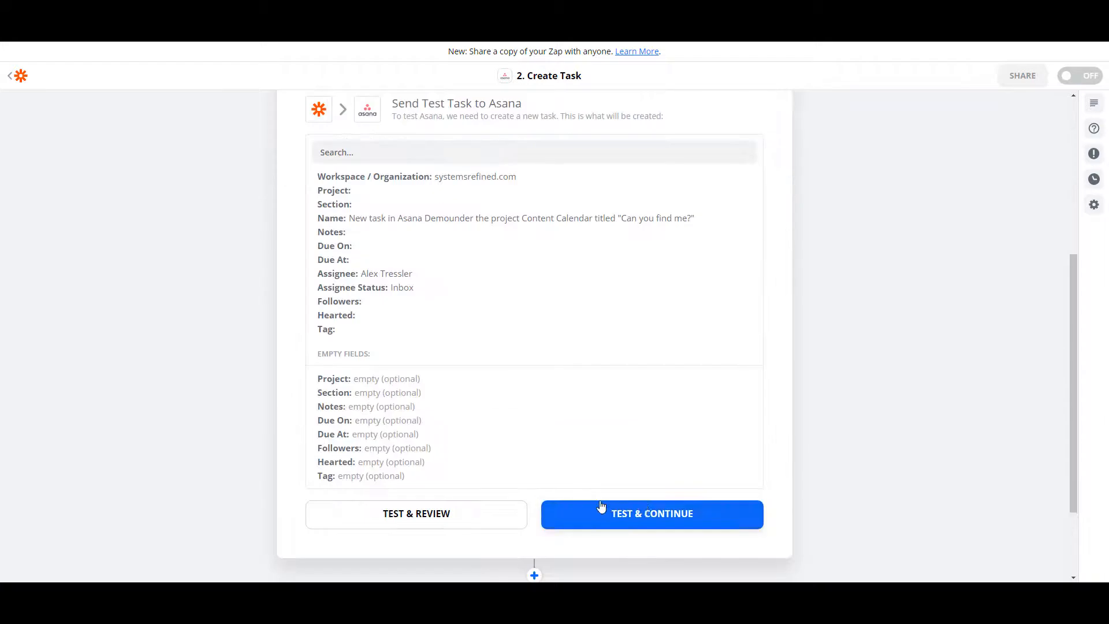
left_click(647, 519)
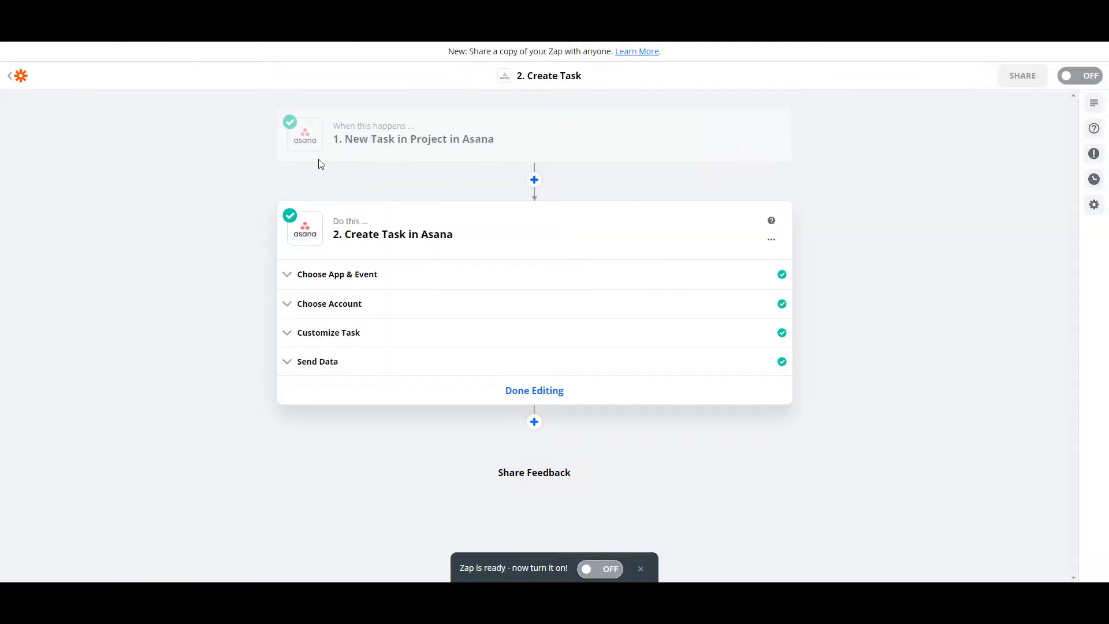
Review the Customize Task name field and the Send Data test result, and turn the Zap on.
left_click(377, 330)
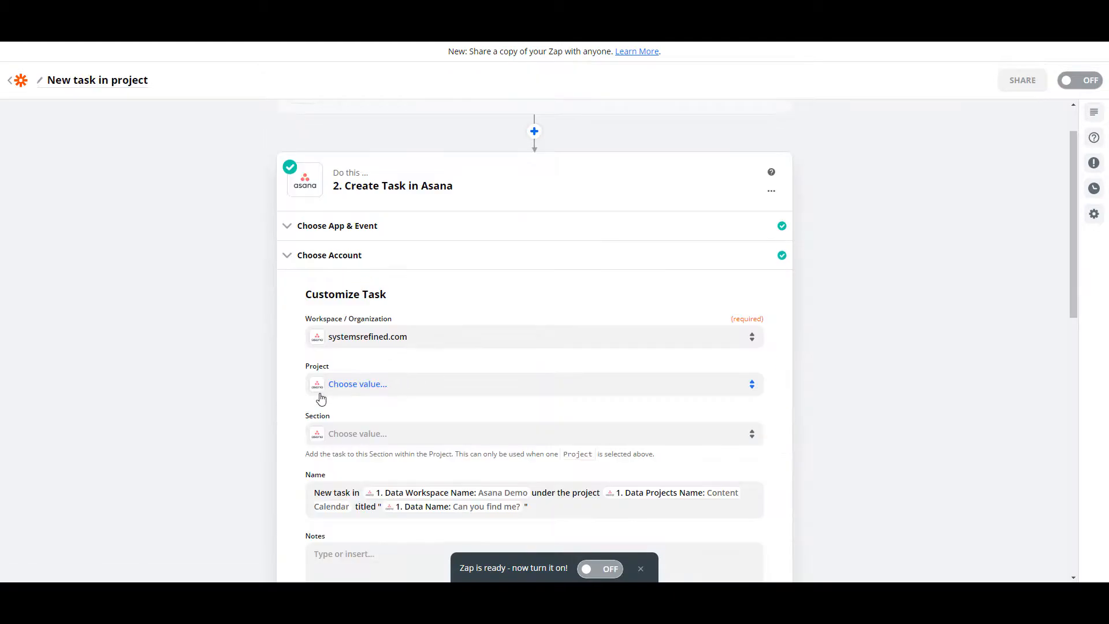
scroll(470, 416, "down", 2)
left_click(560, 373)
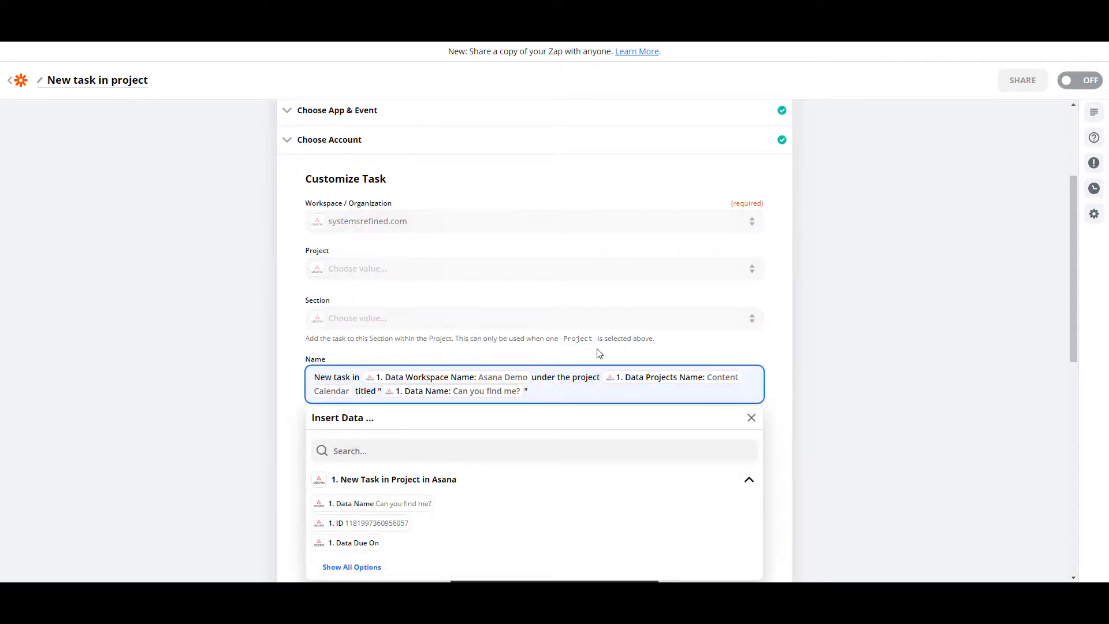
scroll(788, 369, "down", 6)
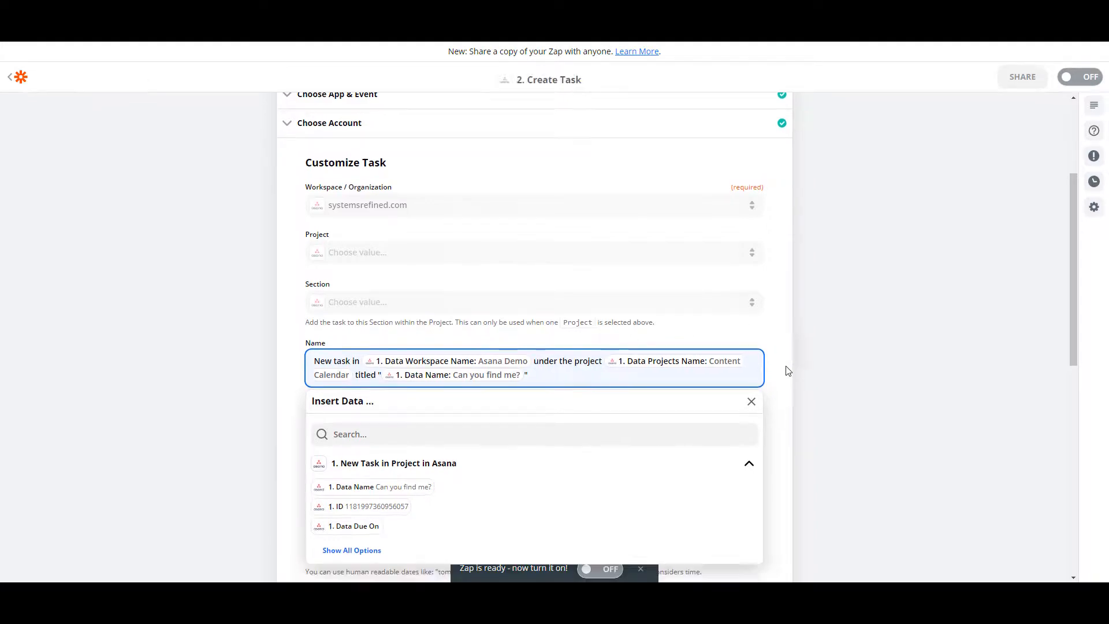
scroll(712, 526, "down", 3)
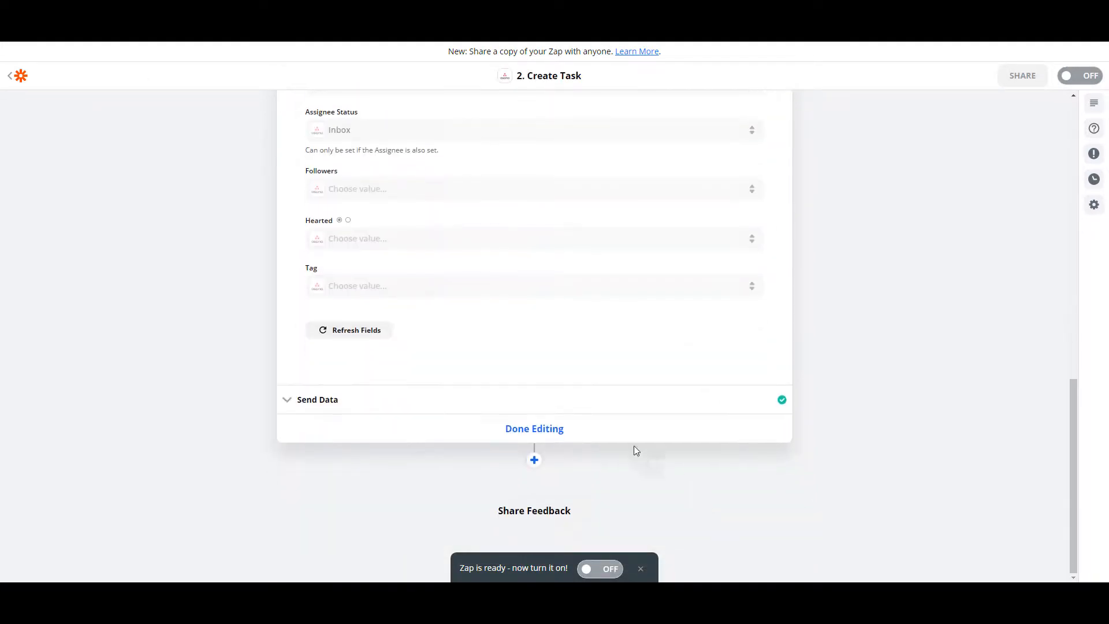
left_click(564, 428)
left_click(564, 400)
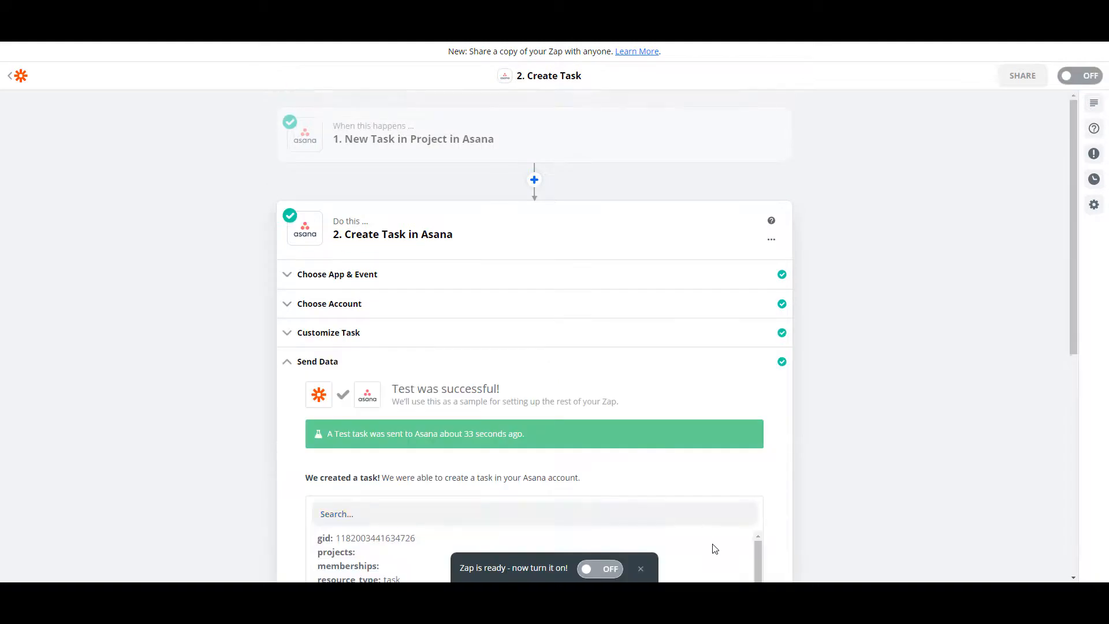
left_click(589, 569)
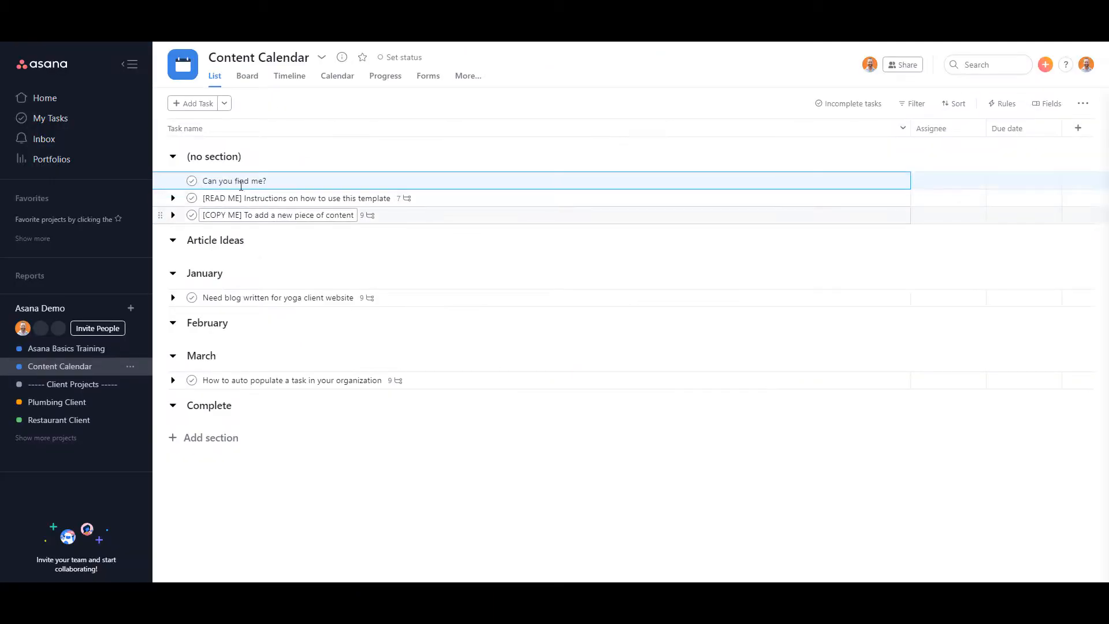
Add a task named 'Write a new article for blog' to the Content Calendar project.
left_click(206, 105)
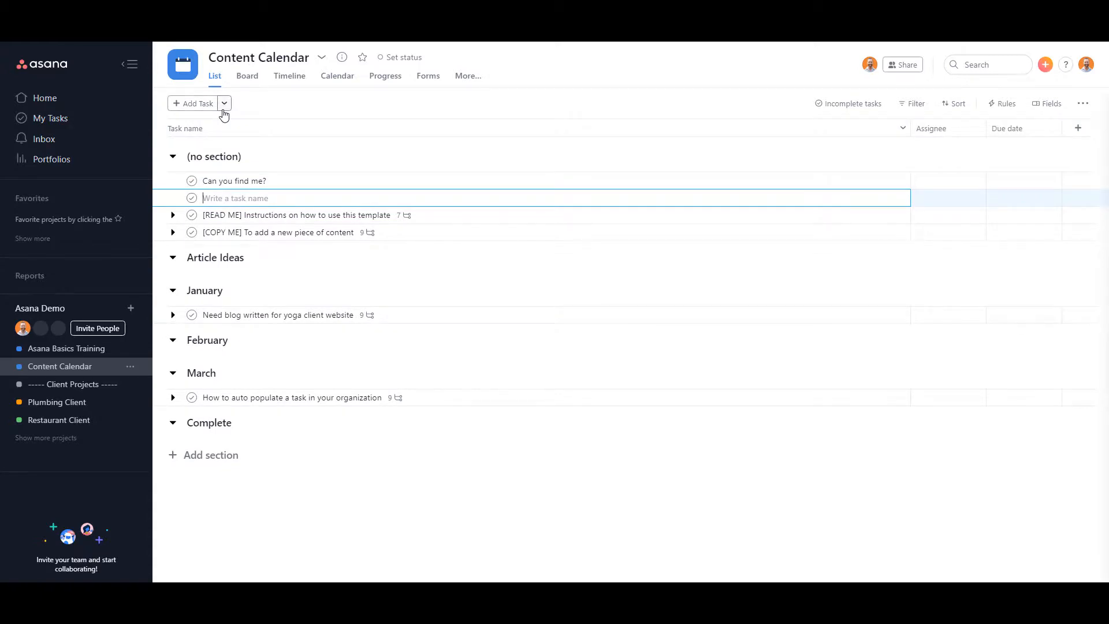
type("Write a new article for blog")
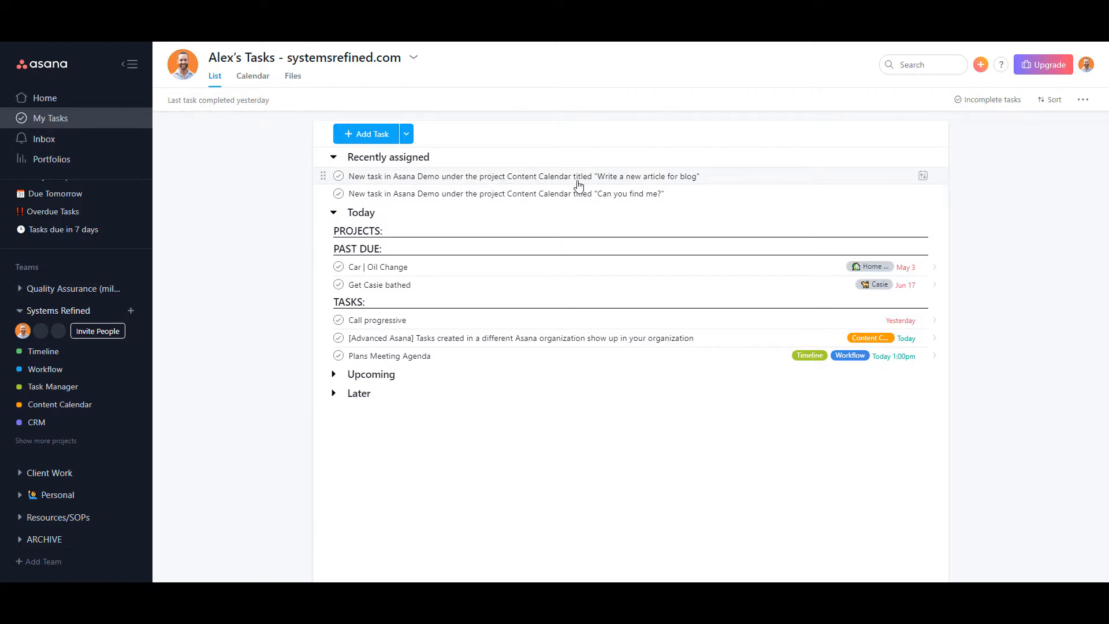
Open the newly created task in My Tasks to inspect its details, then close it.
left_click(687, 177)
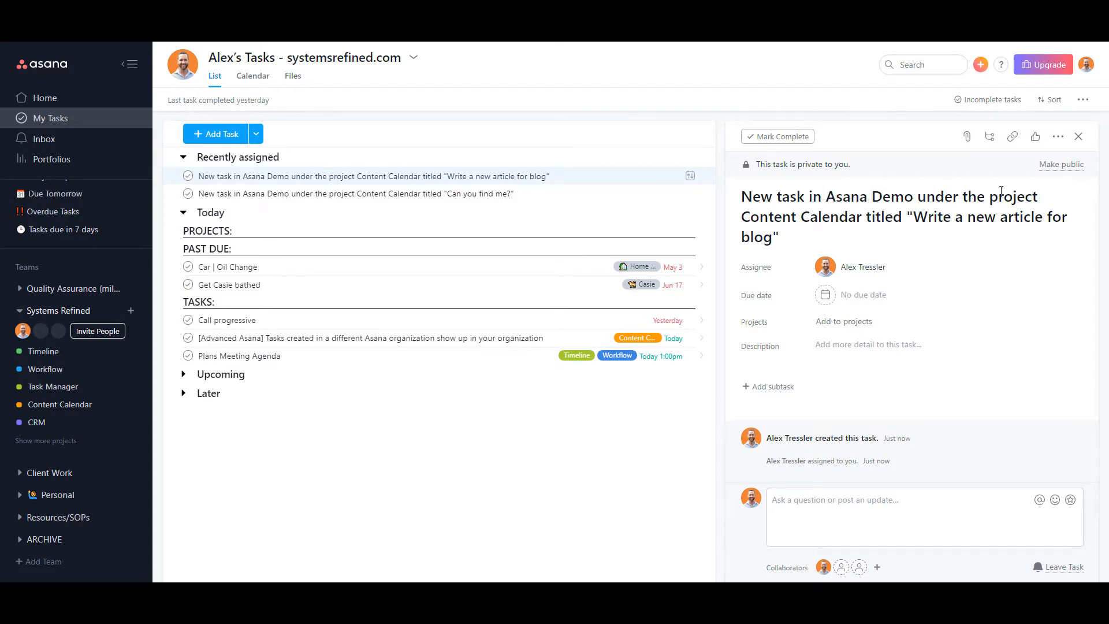
left_click(1078, 137)
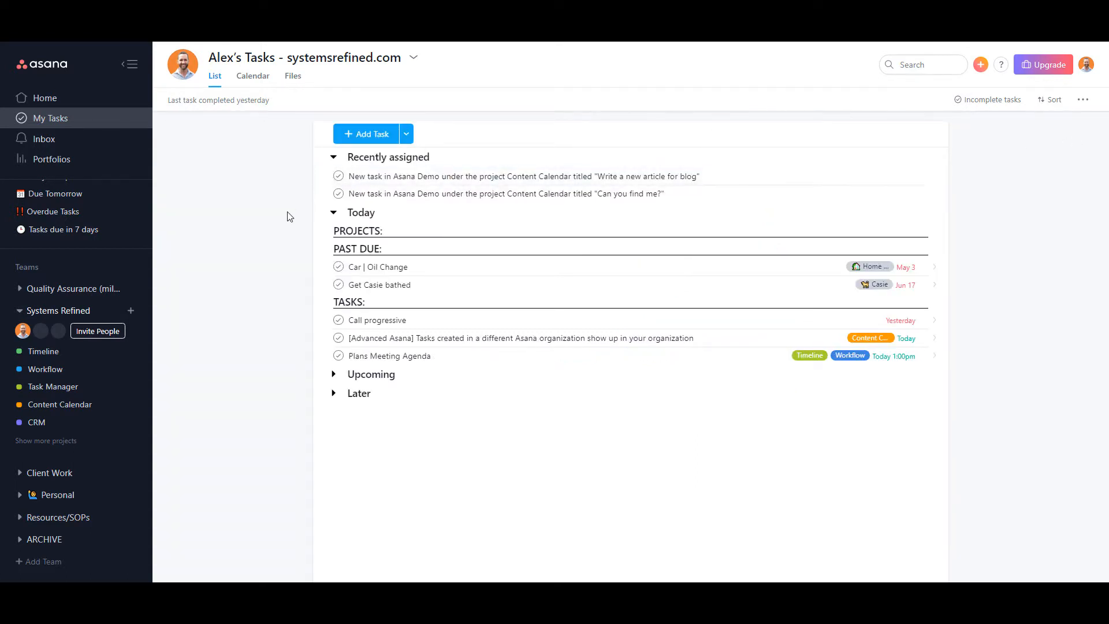